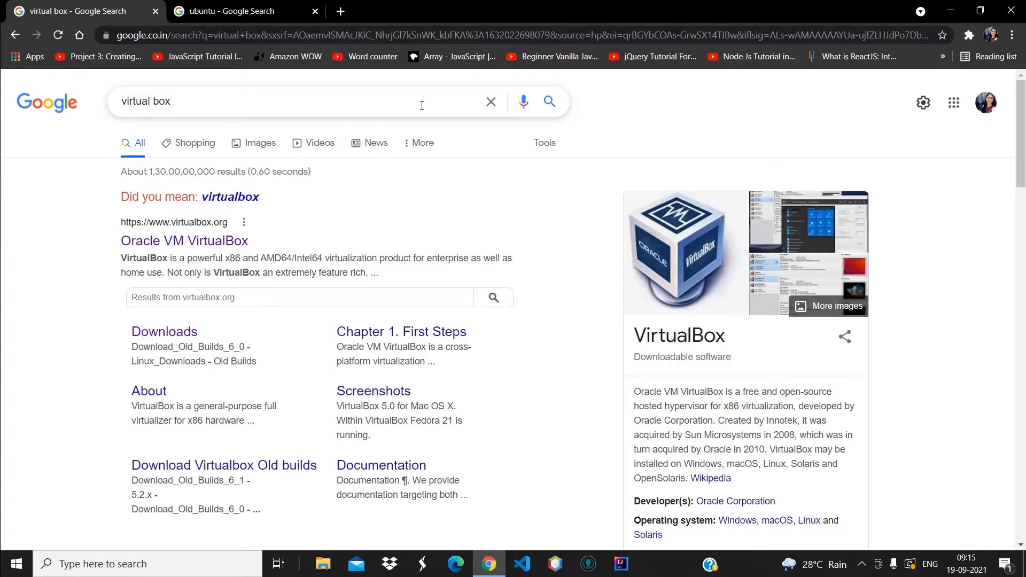
Go to the VirtualBox Downloads page and download the VirtualBox 6.1.26 installer for Windows hosts
{"action": "left_click", "coordinate": [209, 249]}
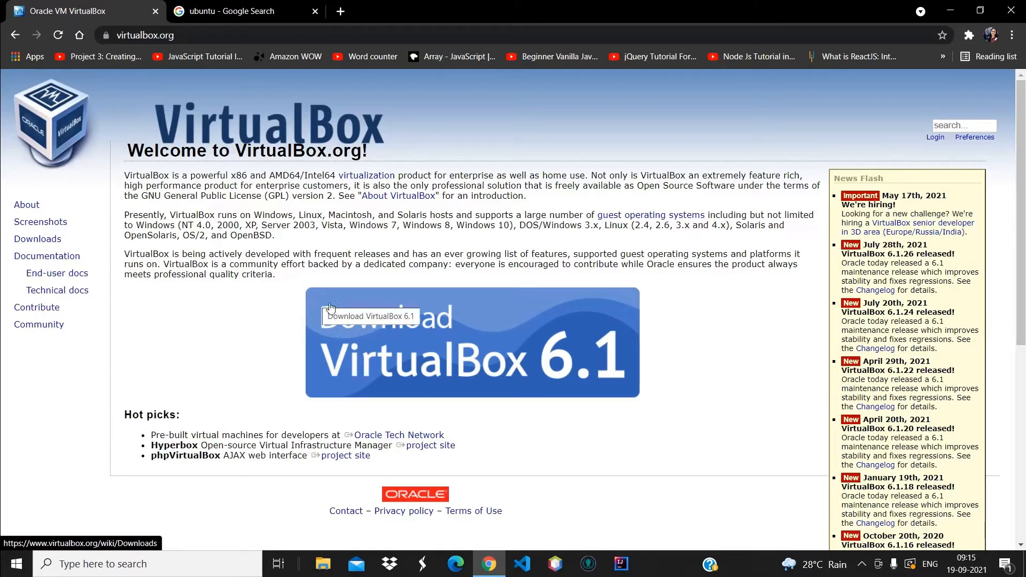
{"action": "left_click", "coordinate": [437, 355]}
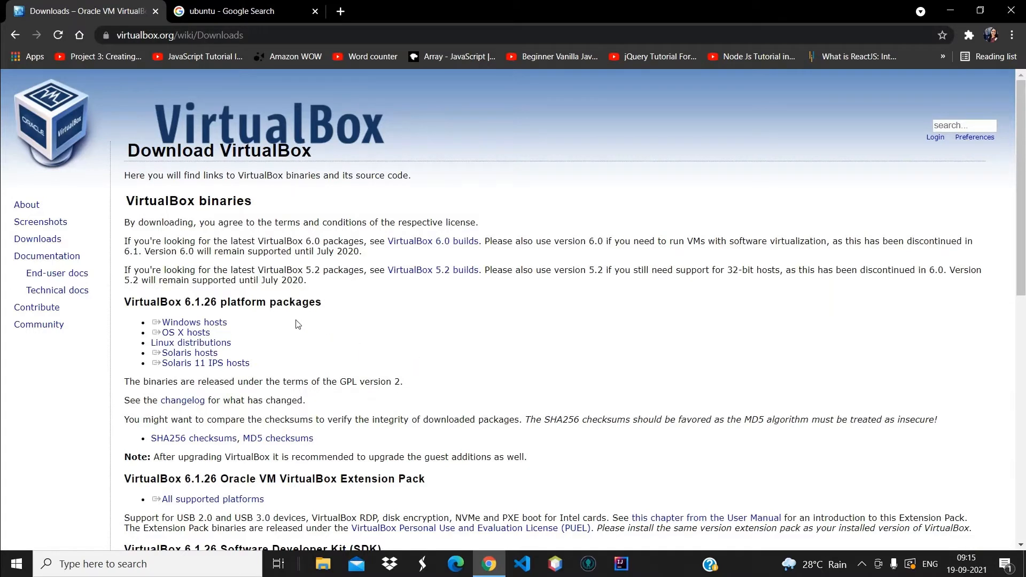
{"action": "triple_click", "coordinate": [231, 324]}
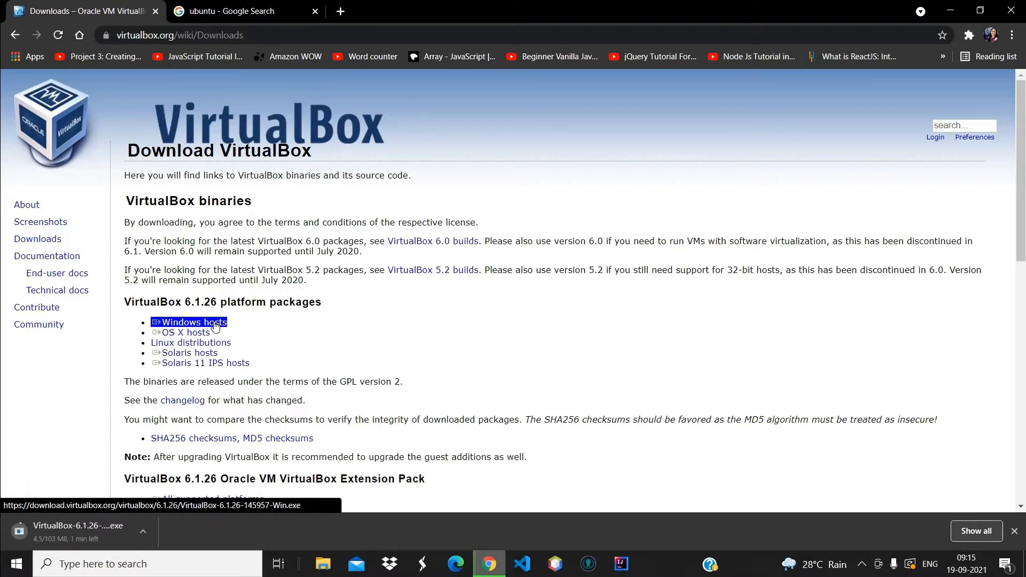
{"action": "triple_click", "coordinate": [230, 365]}
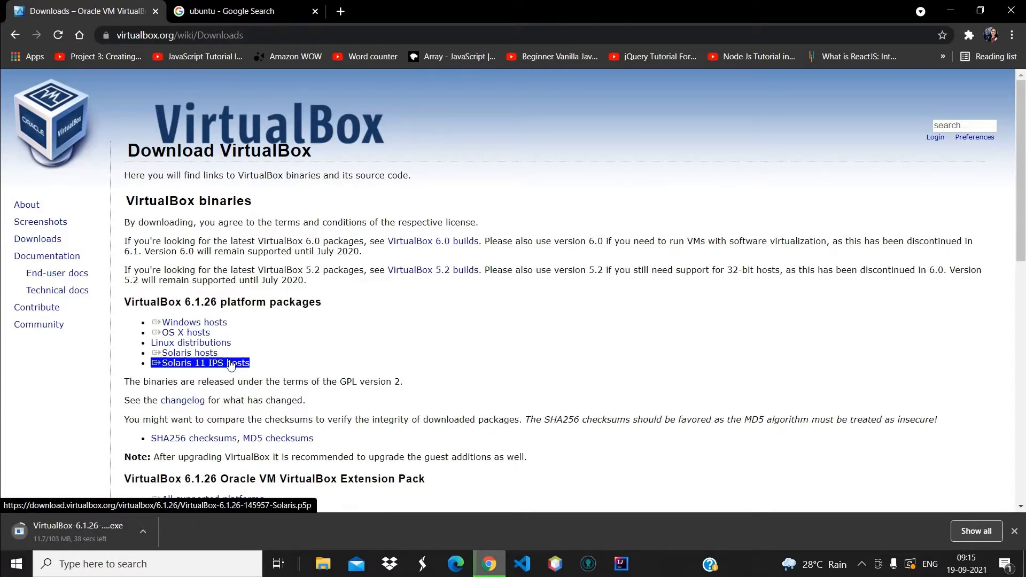
{"action": "left_click", "coordinate": [231, 373]}
{"action": "double_click", "coordinate": [149, 481]}
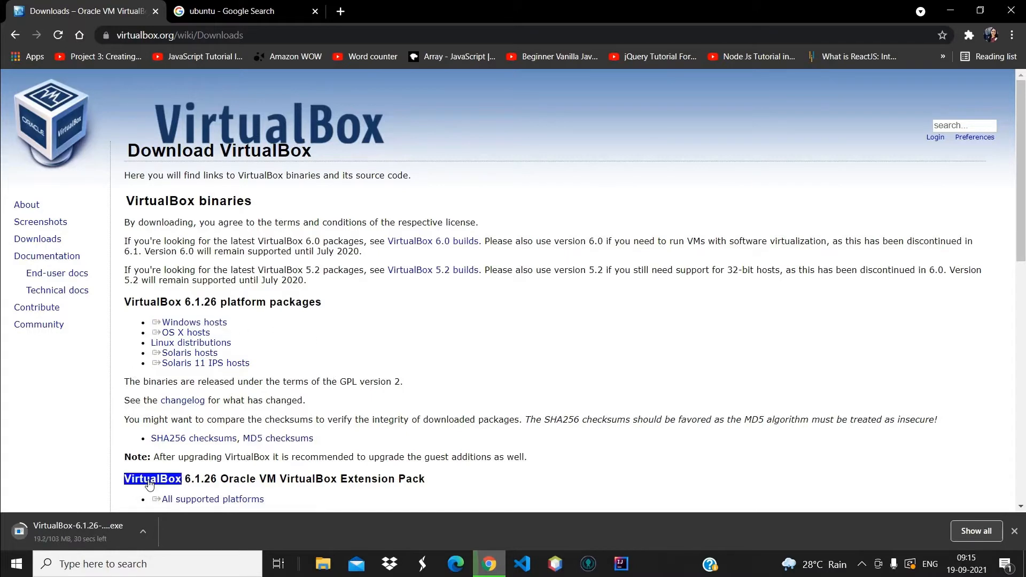
{"action": "left_click", "coordinate": [149, 483]}
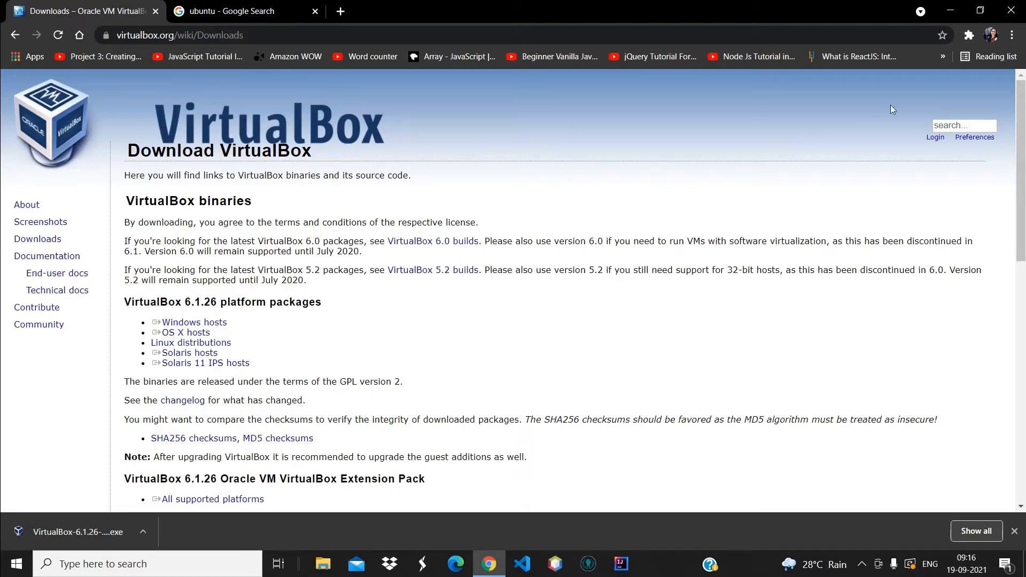
{"action": "left_click", "coordinate": [1012, 35]}
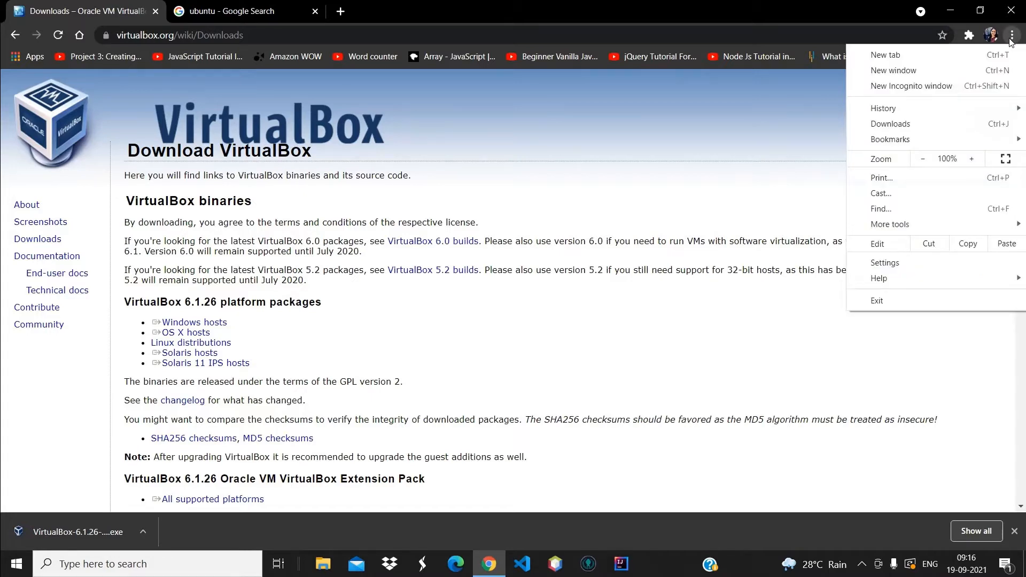
Run the downloaded VirtualBox 6.1.26 .exe from Chrome's downloads list
{"action": "left_click", "coordinate": [925, 128]}
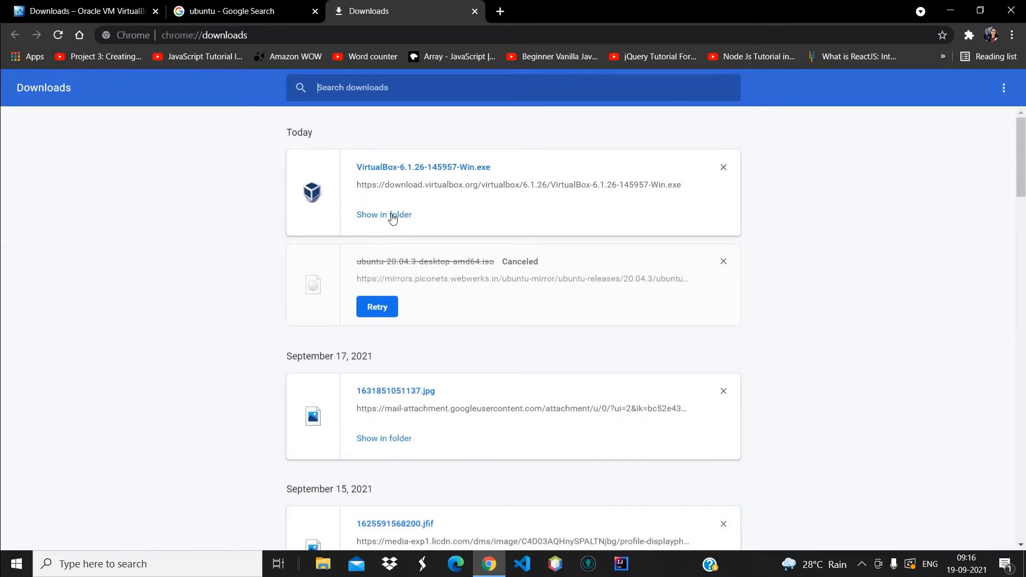
{"action": "left_click", "coordinate": [395, 169]}
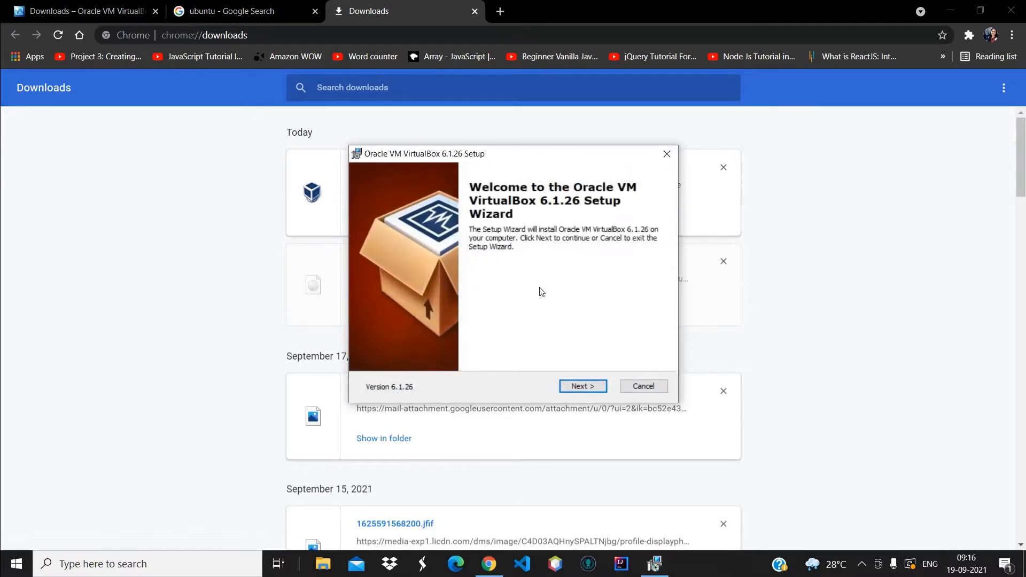
Keep the default features and all four shortcut options, and accept the network interfaces warning
{"action": "left_click", "coordinate": [579, 389]}
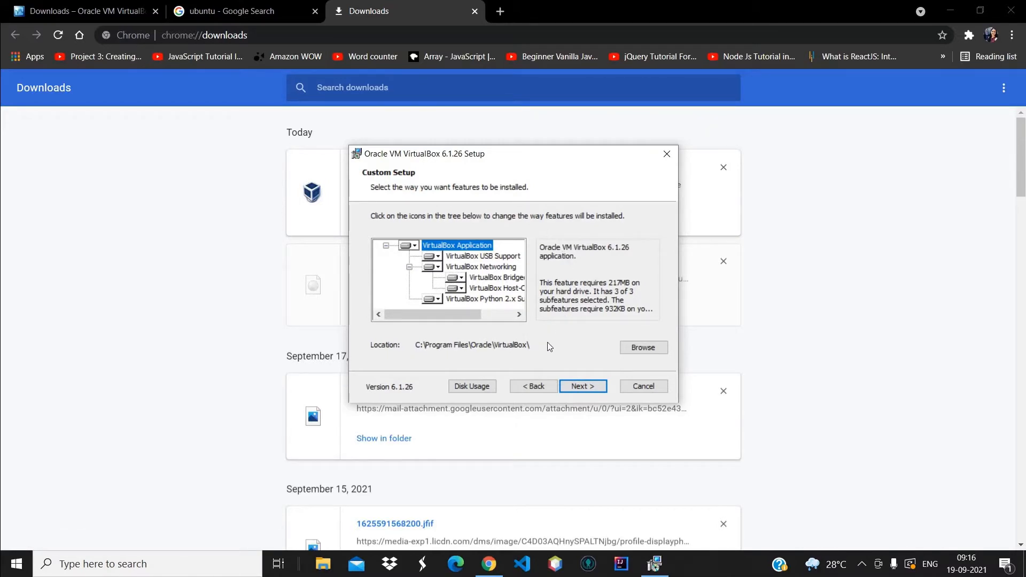
{"action": "left_click", "coordinate": [583, 387]}
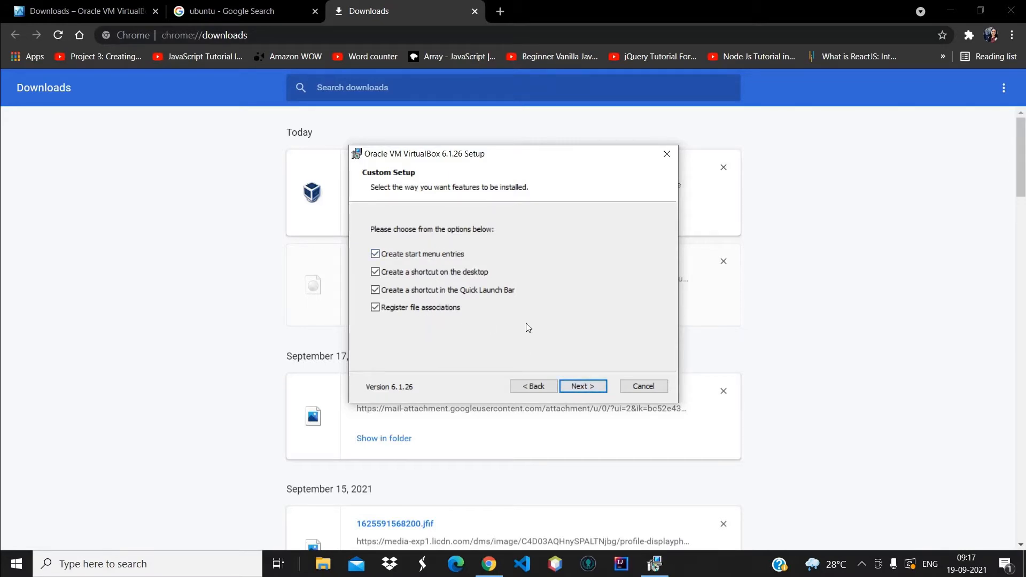
{"action": "left_click", "coordinate": [582, 386]}
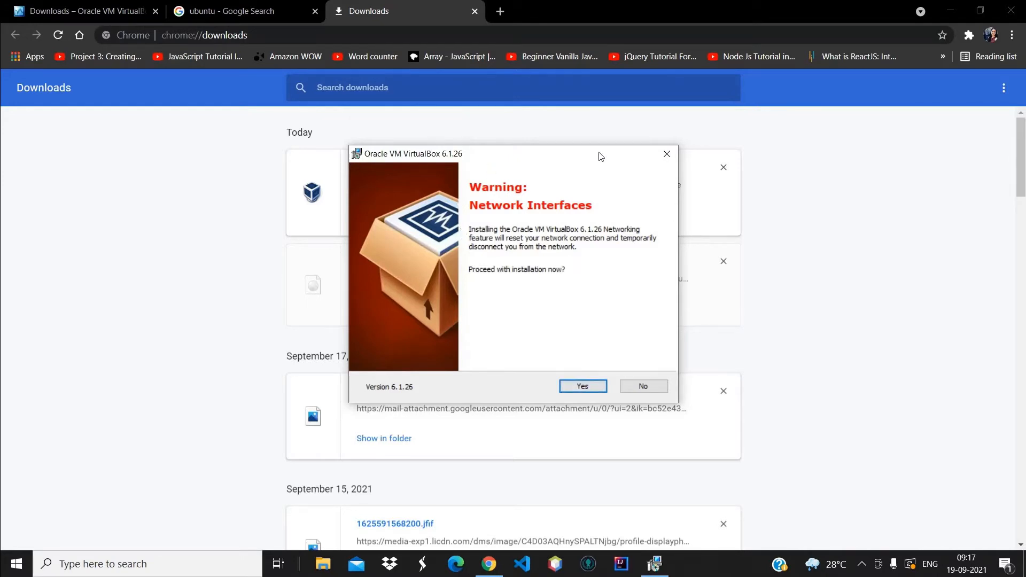
{"action": "left_click", "coordinate": [583, 392]}
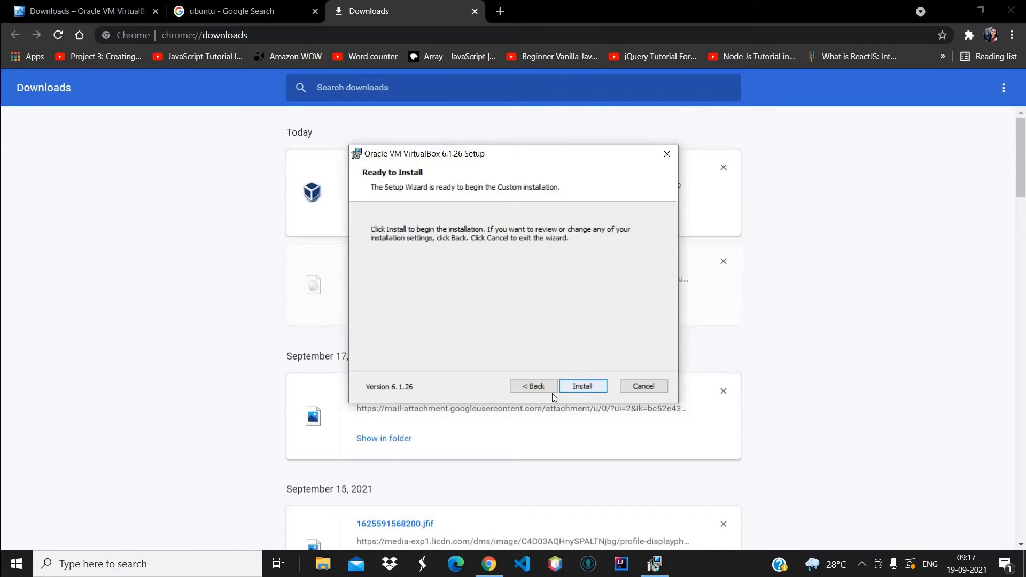
Install VirtualBox 6.1.26, allowing Oracle's Universal Serial Bus device software
{"action": "left_click", "coordinate": [583, 387]}
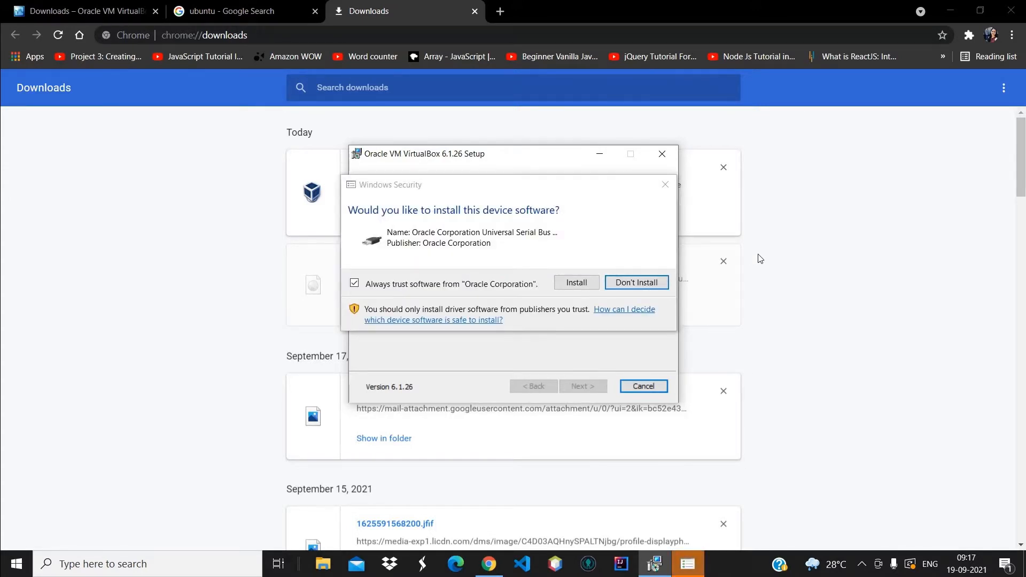
{"action": "left_click", "coordinate": [576, 282]}
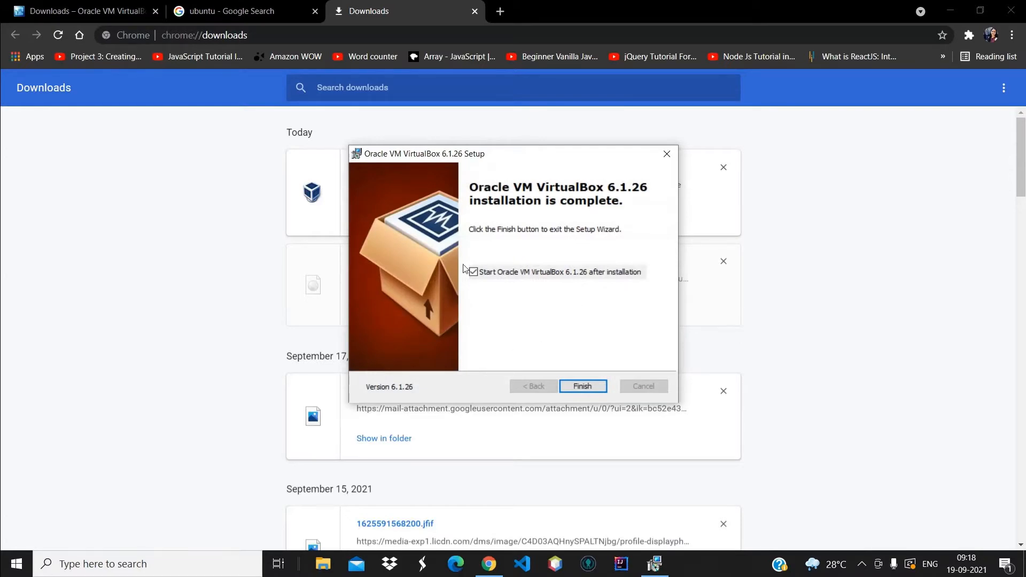
Finish setup to launch VirtualBox Manager, then return to Chrome's 'ubuntu' search results
{"action": "left_click", "coordinate": [582, 386]}
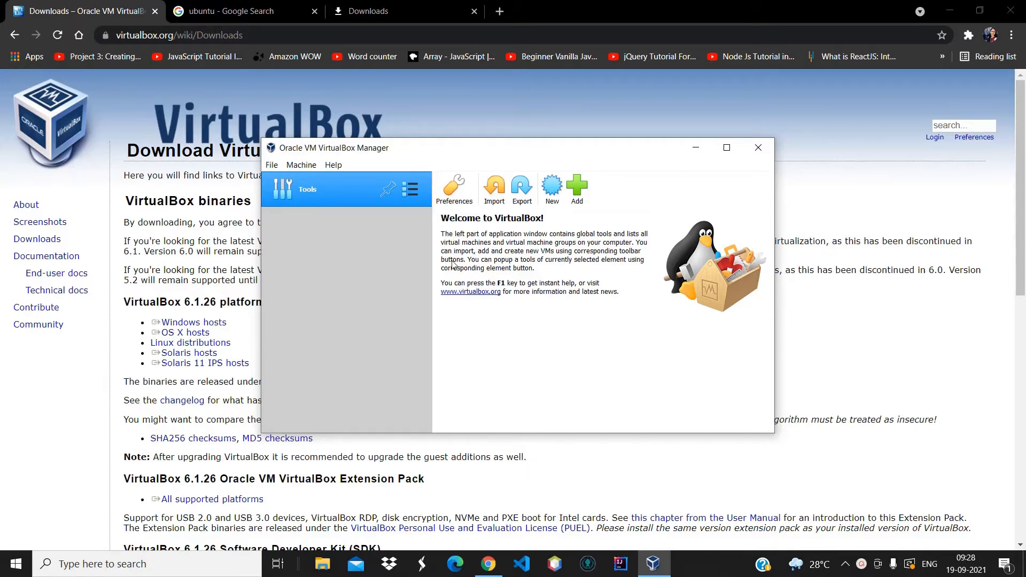
{"action": "left_click", "coordinate": [236, 12]}
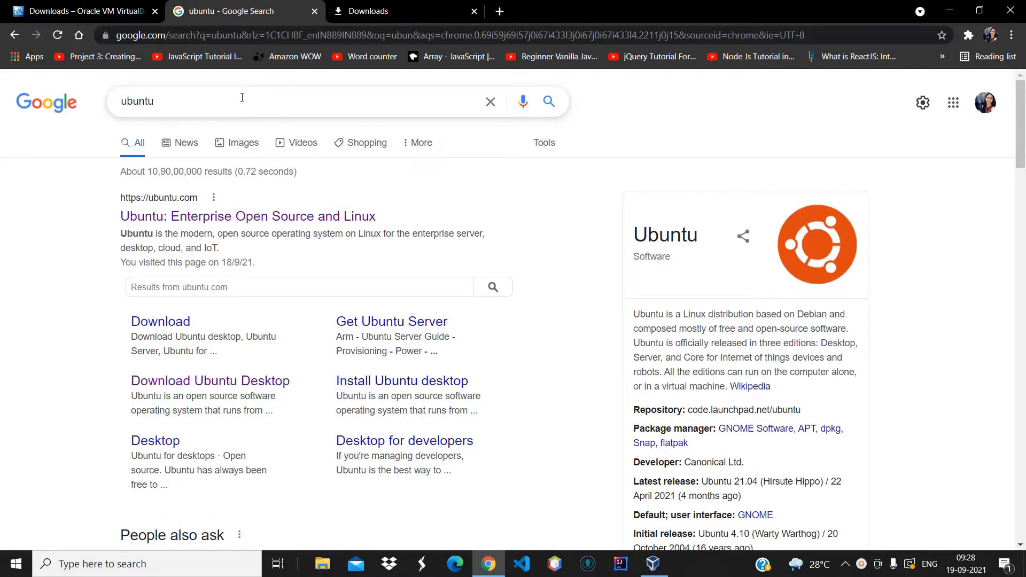
Download the Ubuntu Desktop 20.04 LTS ISO from ubuntu.com, then switch back to VirtualBox Manager
{"action": "left_click", "coordinate": [188, 218]}
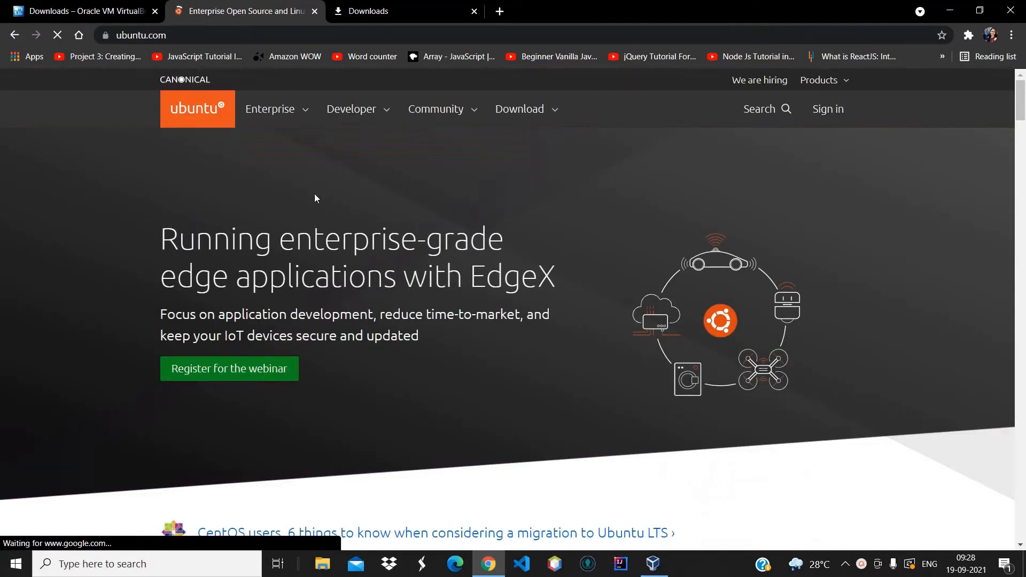
{"action": "left_click", "coordinate": [528, 110]}
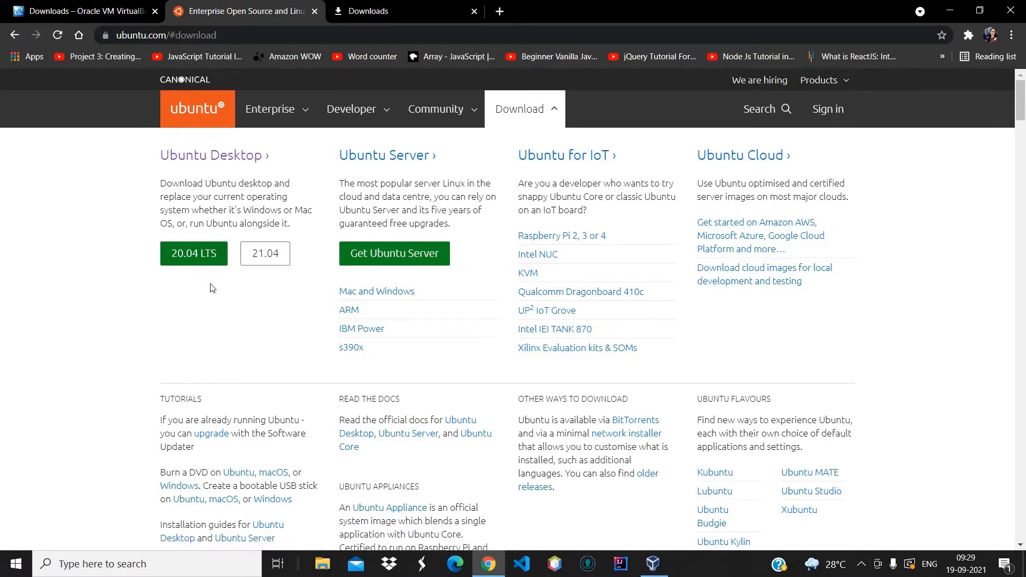
{"action": "left_click", "coordinate": [198, 255]}
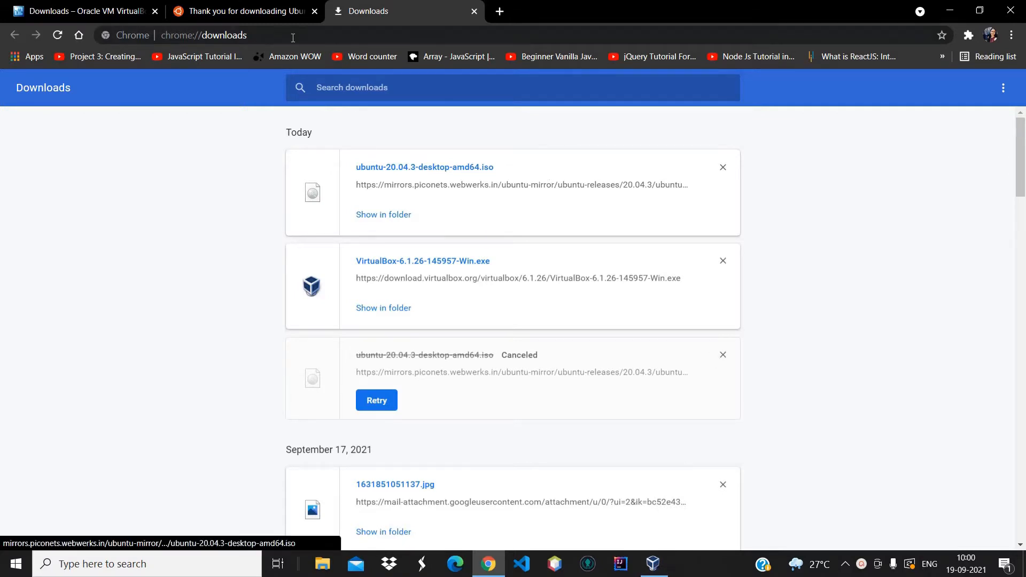
{"action": "left_click", "coordinate": [270, 10]}
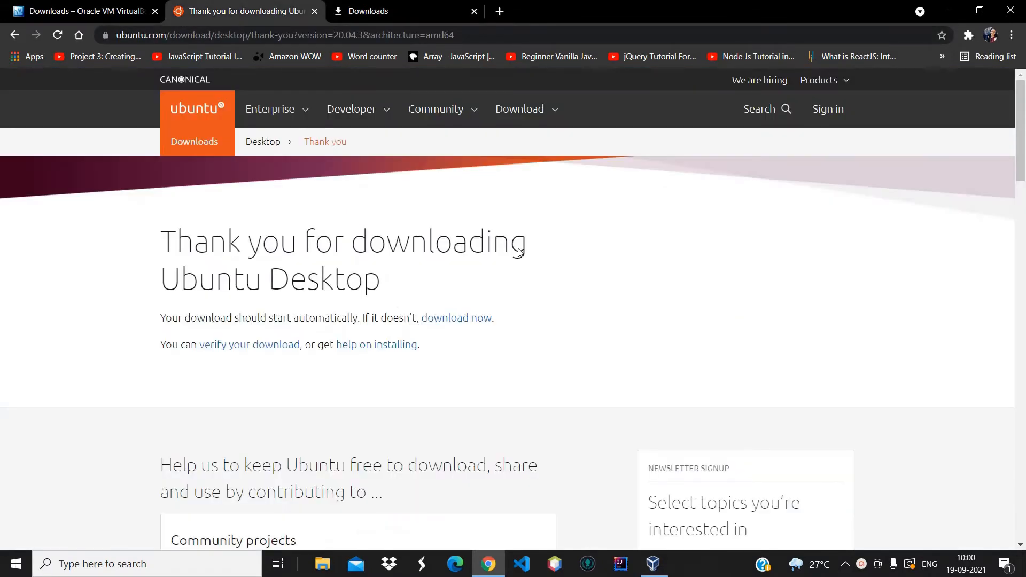
{"action": "left_click", "coordinate": [657, 571]}
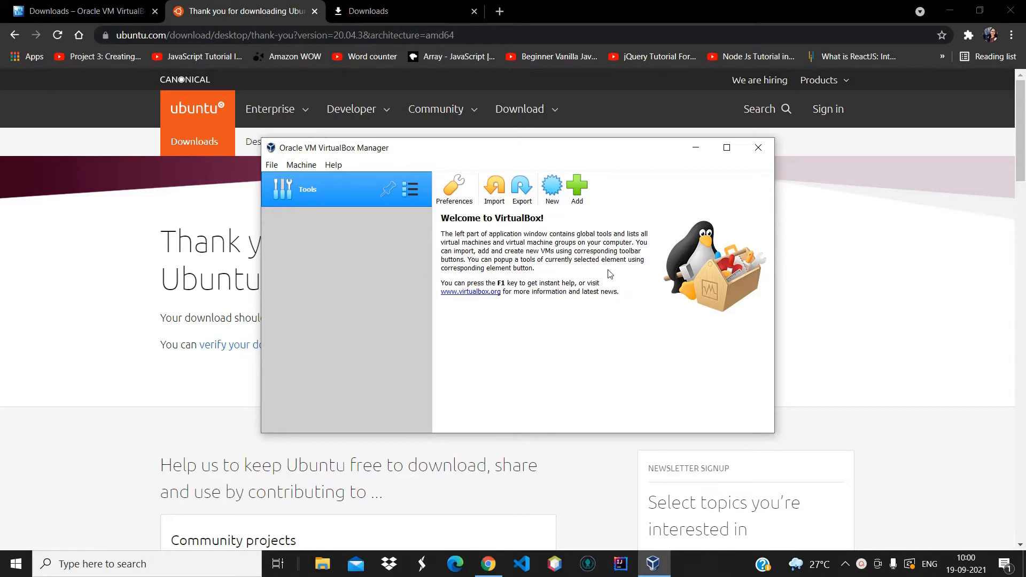
Create a new virtual machine named 'Ubuntu 20.04' with type Linux, version Ubuntu (64-bit)
{"action": "left_click", "coordinate": [553, 190]}
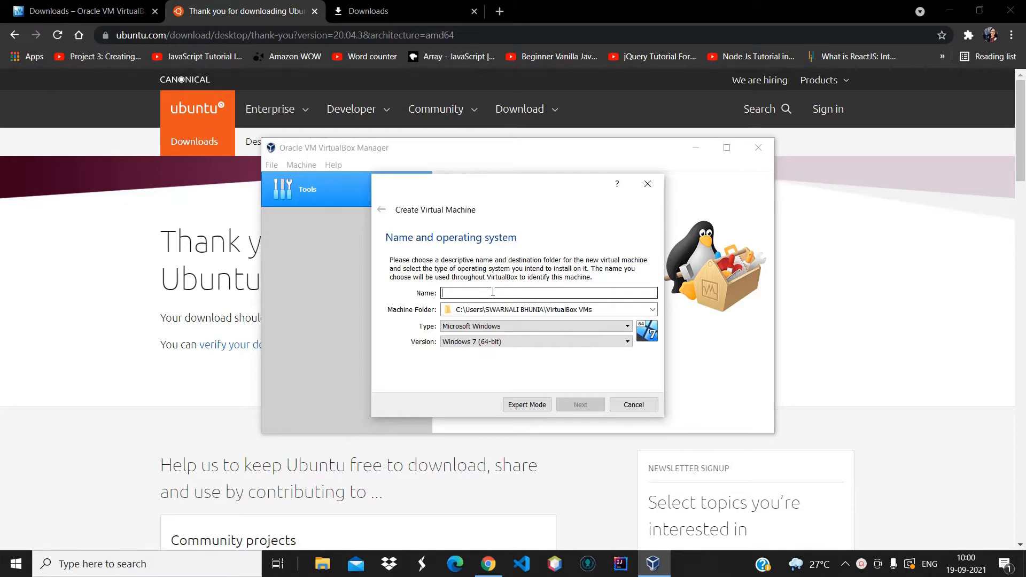
{"action": "type", "text": "Ub"}
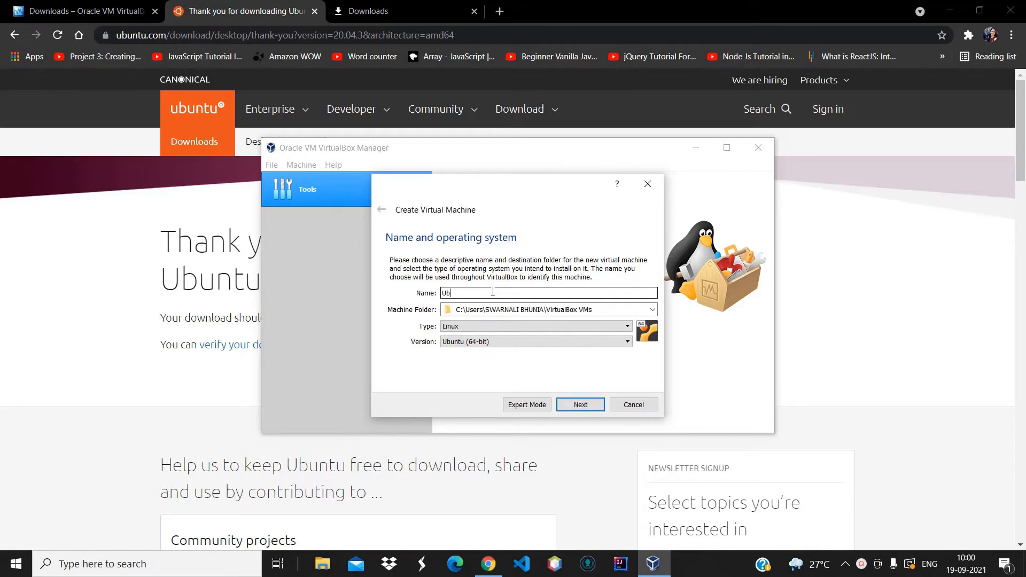
{"action": "type", "text": "untu 20.04"}
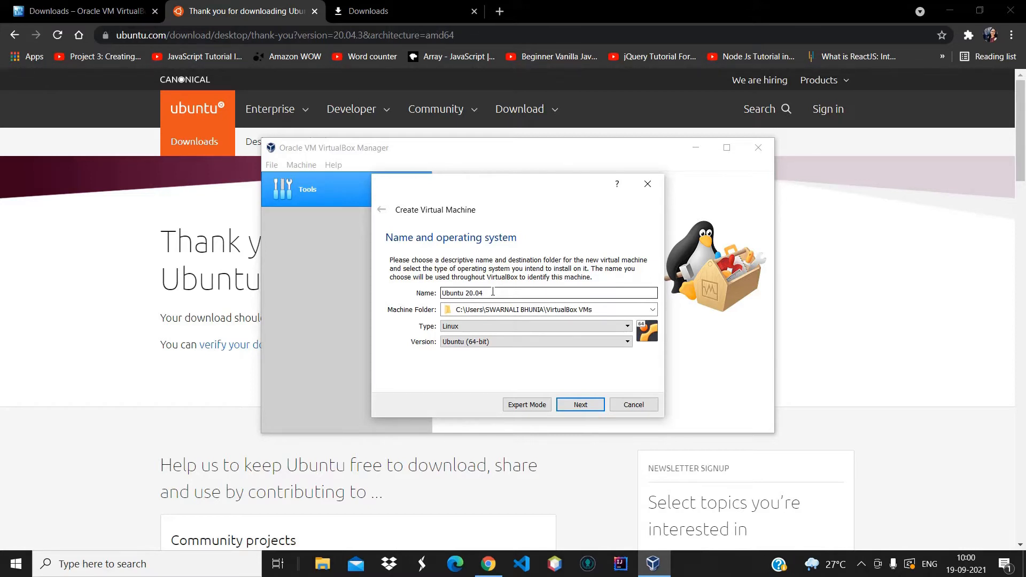
{"action": "left_click", "coordinate": [379, 13]}
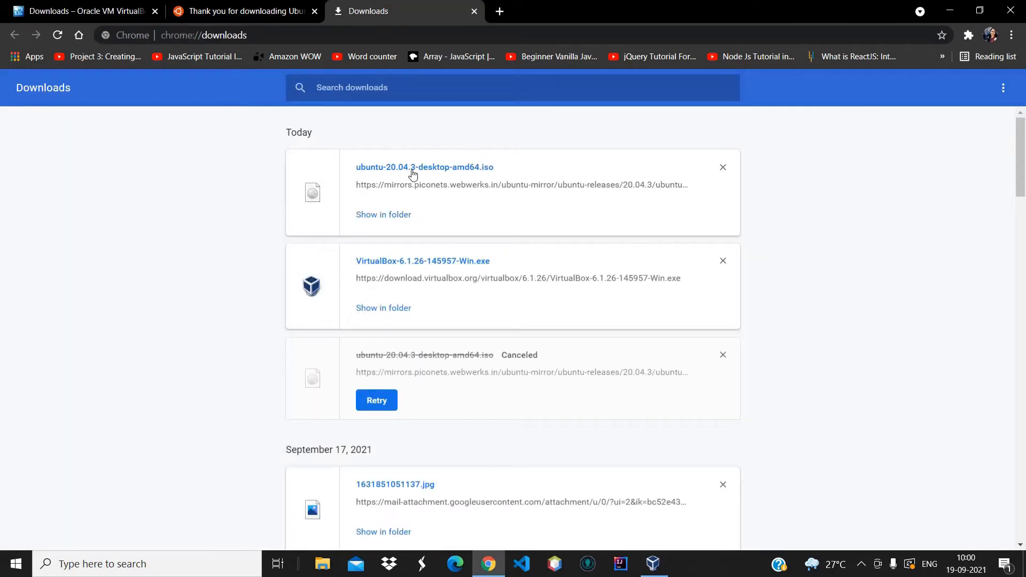
{"action": "left_click", "coordinate": [255, 9]}
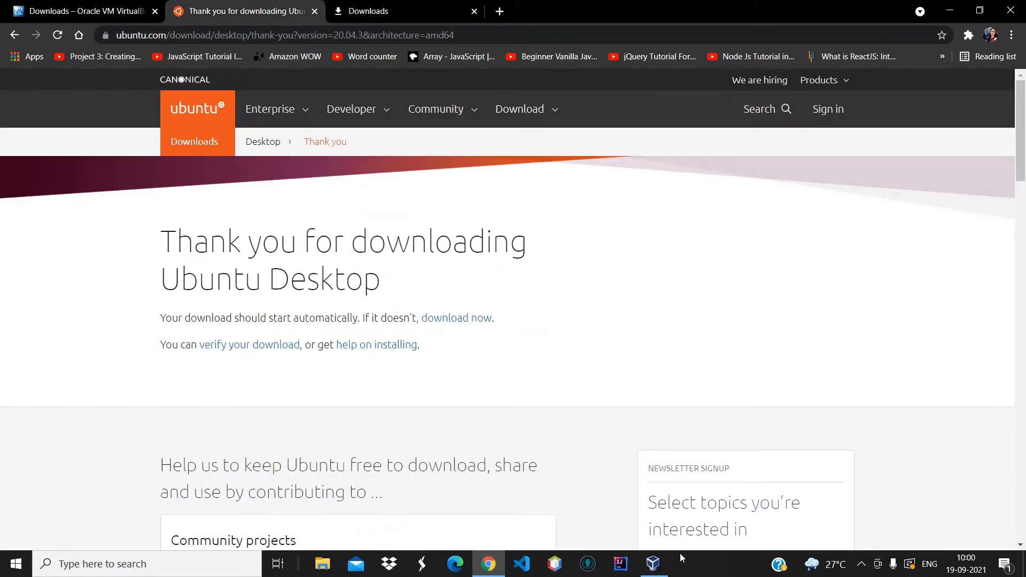
{"action": "left_click", "coordinate": [653, 564]}
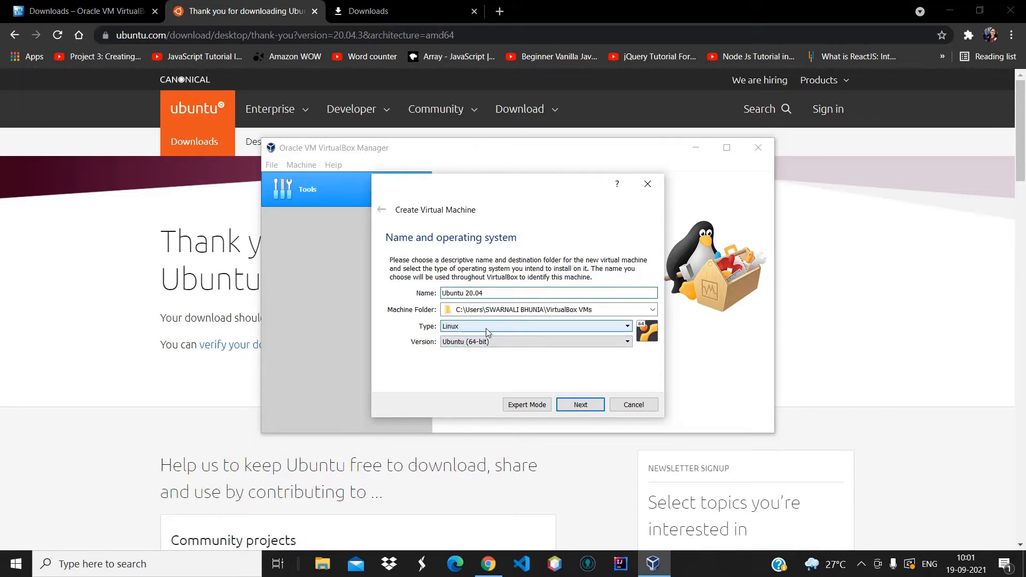
{"action": "left_click", "coordinate": [628, 327]}
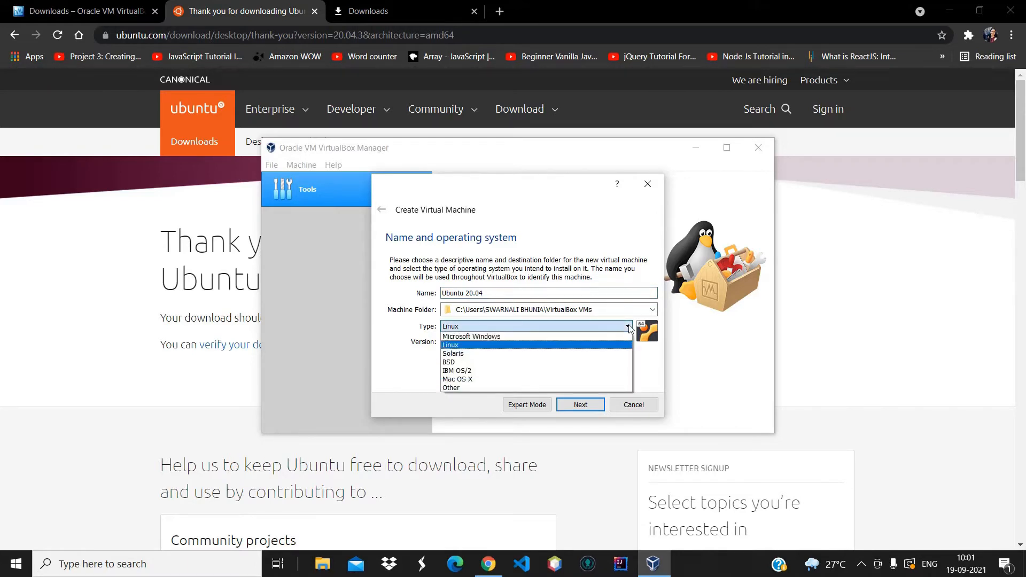
{"action": "left_click", "coordinate": [575, 347]}
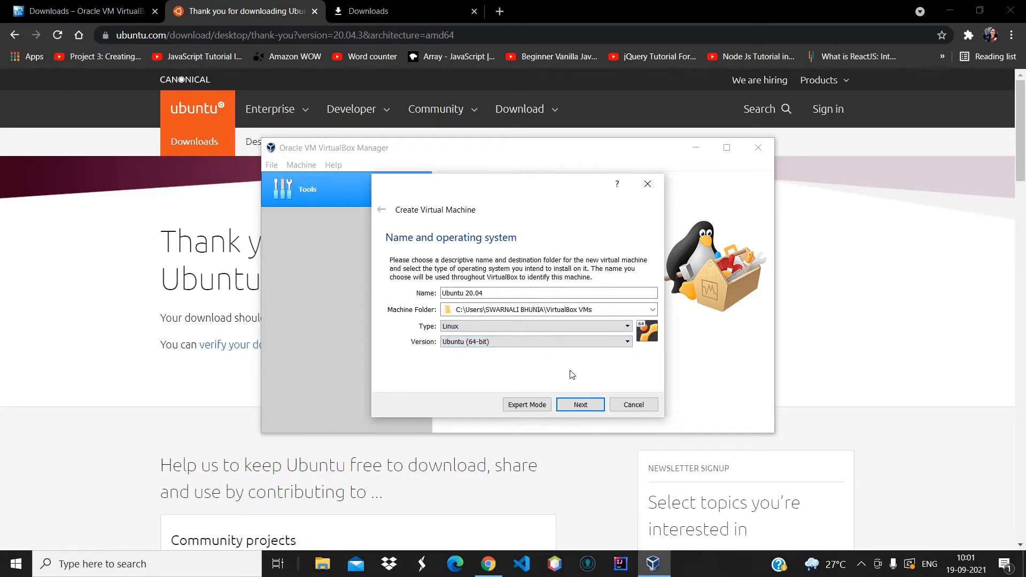
{"action": "left_click", "coordinate": [580, 406]}
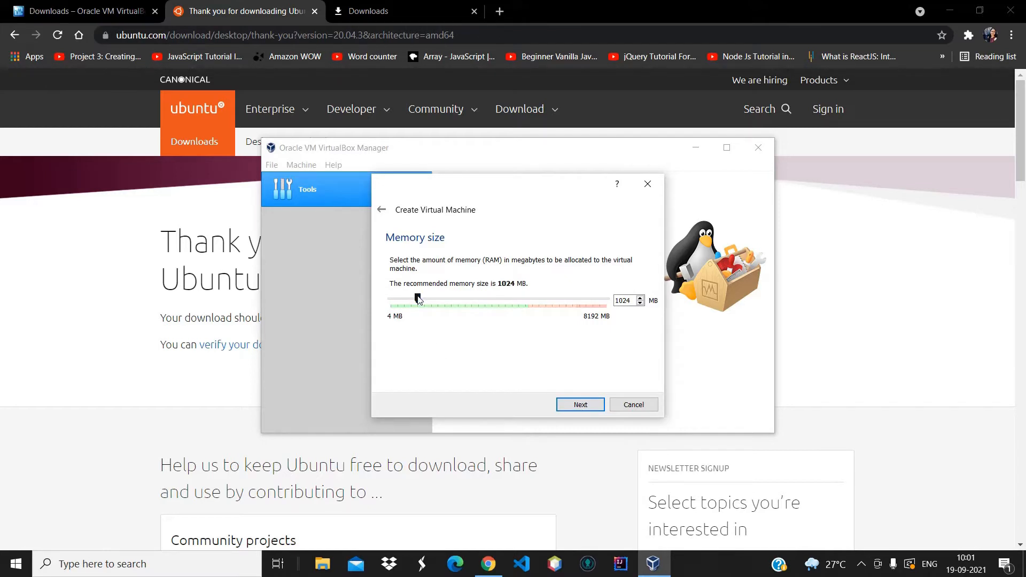
Give the machine 4096 MB of memory and choose to create a new virtual hard disk
{"action": "left_click_drag", "start_coordinate": [418, 296], "coordinate": [501, 309]}
{"action": "left_click", "coordinate": [579, 406]}
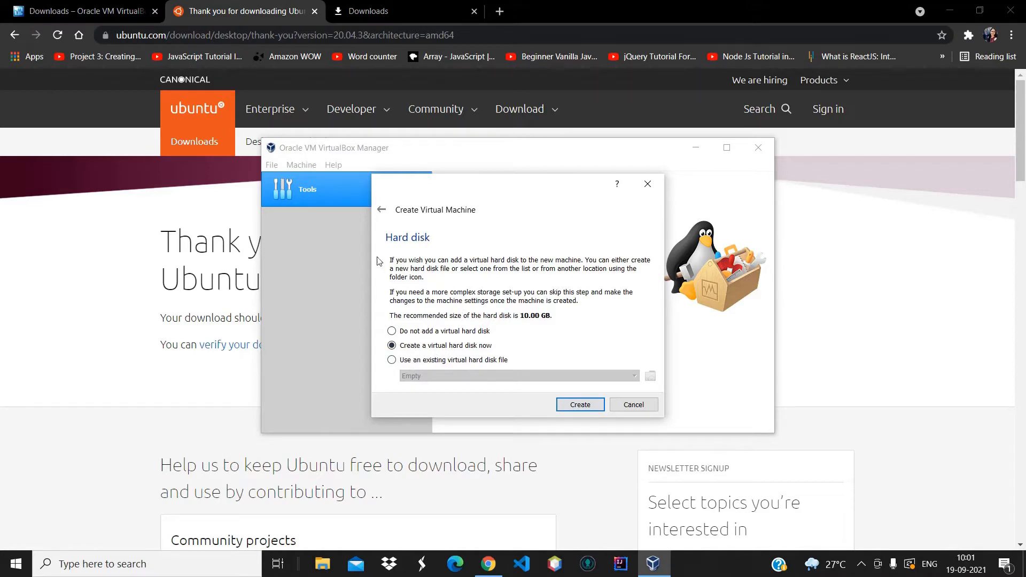
Start a new virtual hard disk in VDI format, leaving it dynamically allocated
{"action": "left_click", "coordinate": [581, 407]}
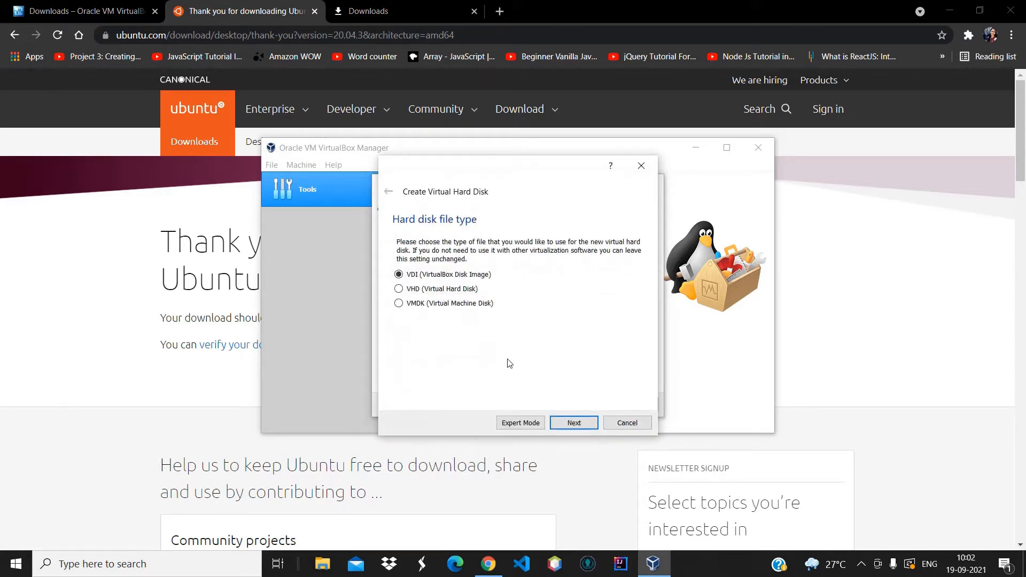
{"action": "left_click", "coordinate": [578, 425]}
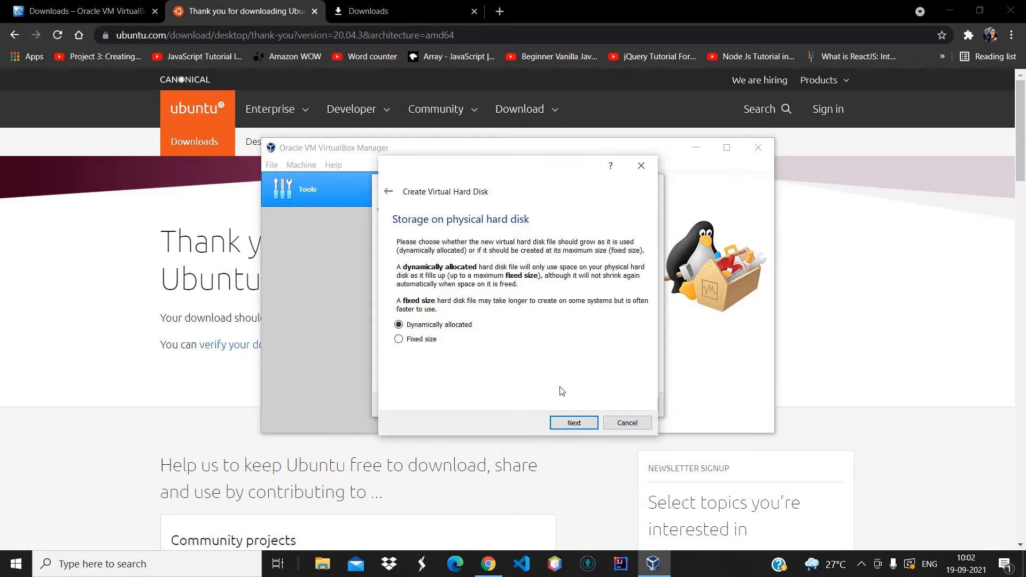
Create the dynamically allocated 10.00 GB disk at the default location, completing the VM
{"action": "left_click", "coordinate": [572, 423]}
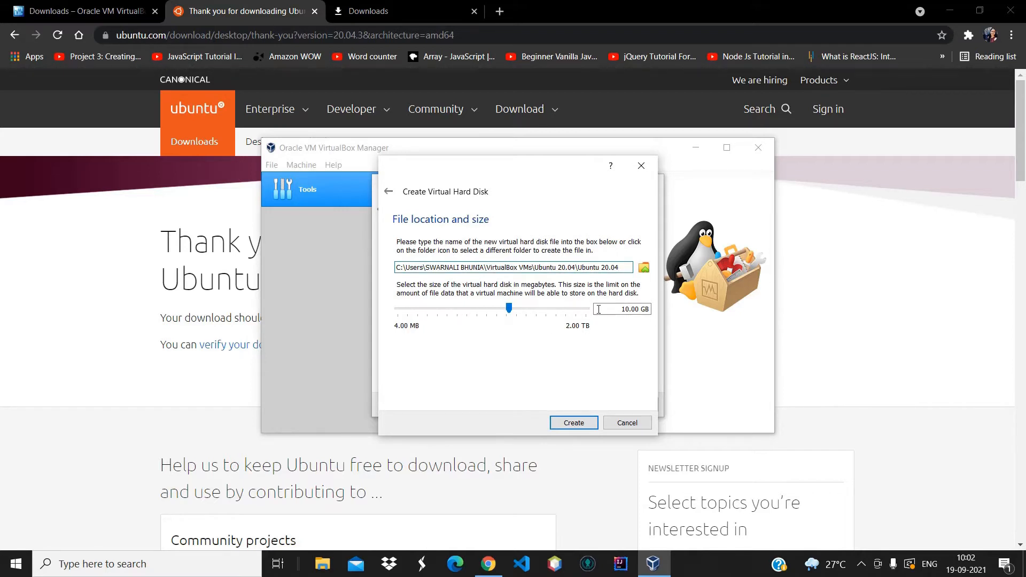
{"action": "left_click", "coordinate": [570, 422]}
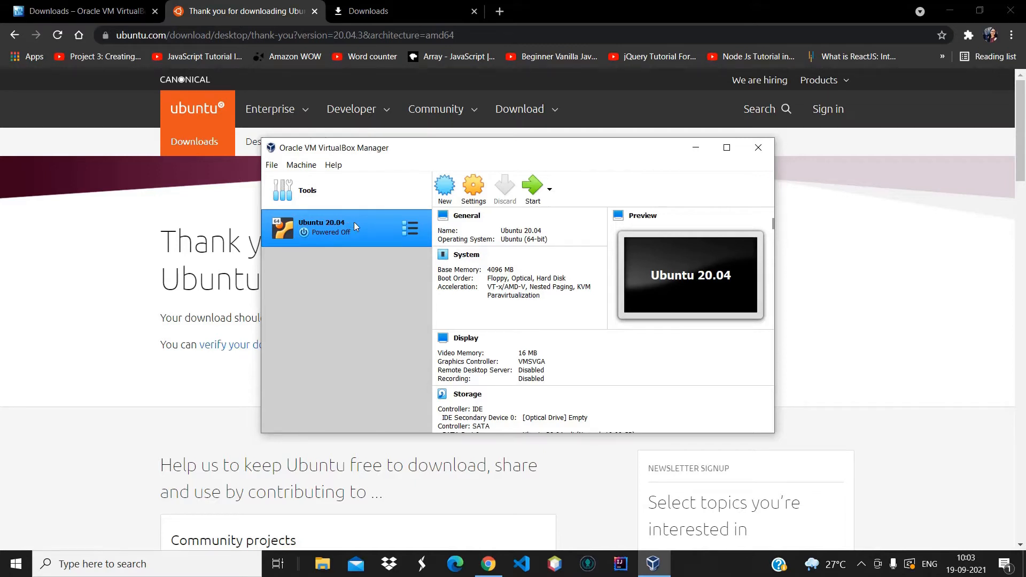
Set Shared Clipboard and Drag'n'Drop to Bidirectional under General > Advanced, then review Description and Disk Encryption
{"action": "left_click", "coordinate": [473, 191]}
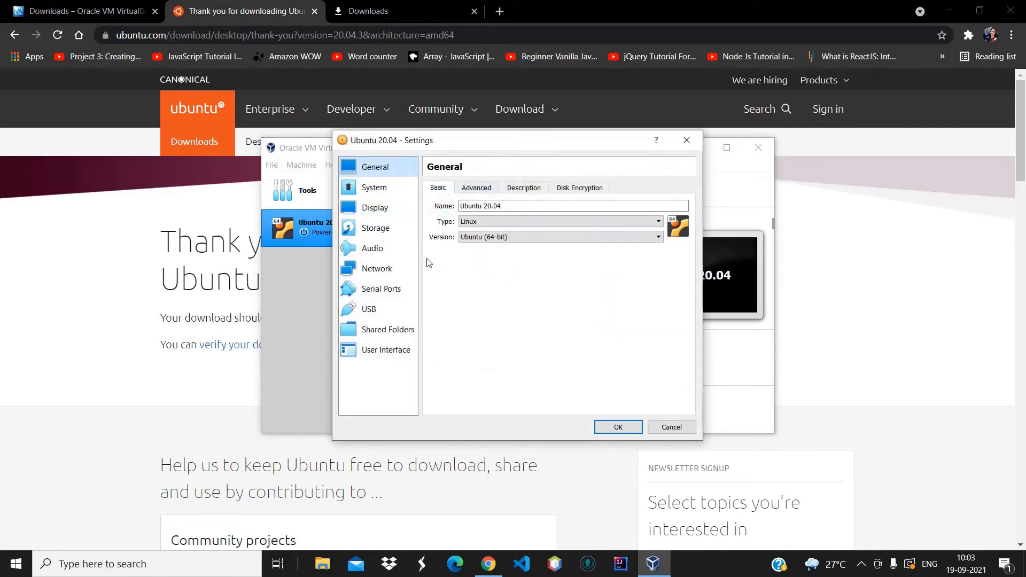
{"action": "left_click", "coordinate": [508, 207]}
{"action": "left_click", "coordinate": [477, 190]}
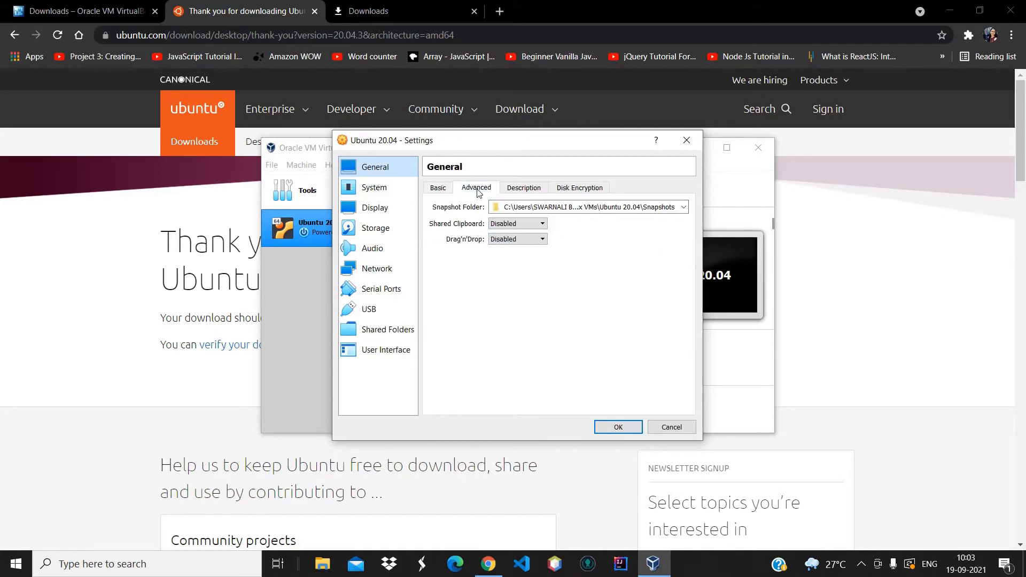
{"action": "left_click", "coordinate": [543, 227]}
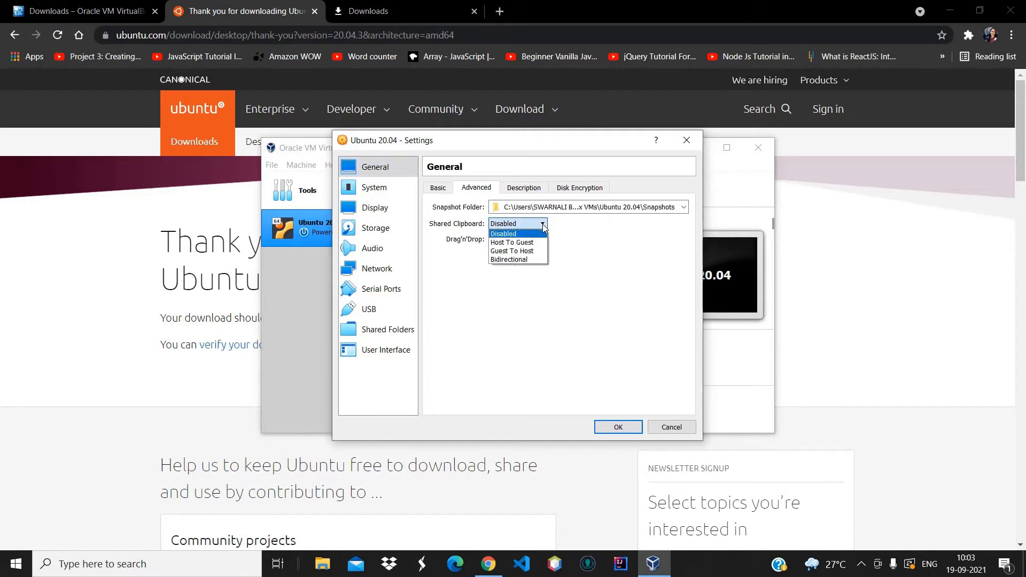
{"action": "left_click", "coordinate": [511, 261]}
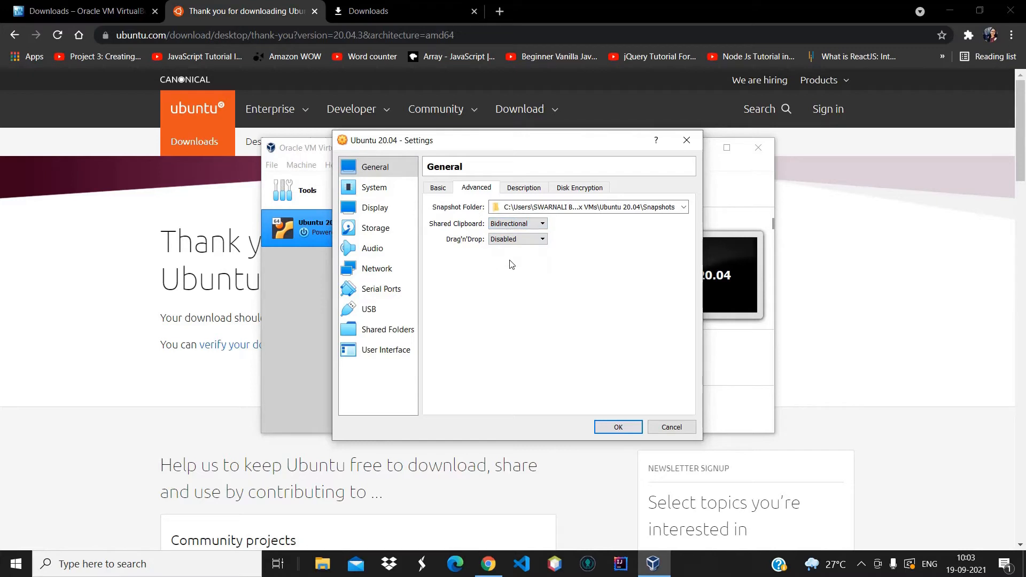
{"action": "left_click", "coordinate": [543, 241]}
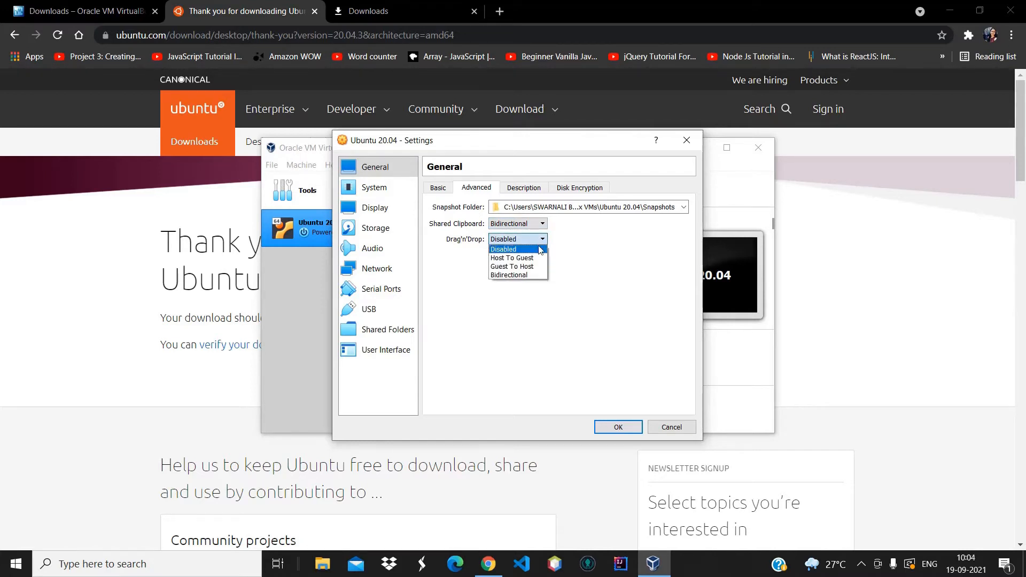
{"action": "left_click", "coordinate": [535, 276]}
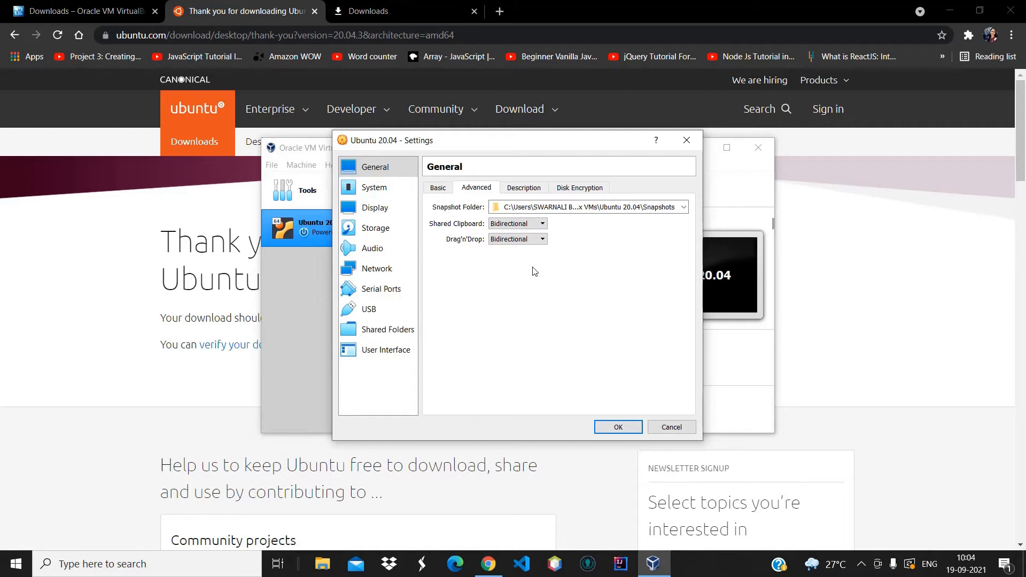
{"action": "left_click", "coordinate": [524, 187]}
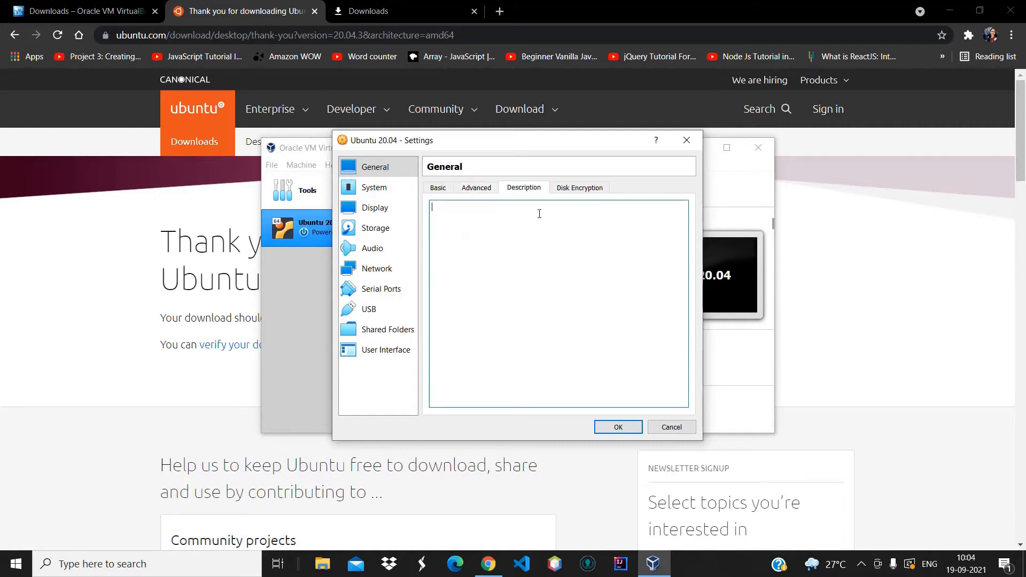
{"action": "left_click", "coordinate": [579, 192]}
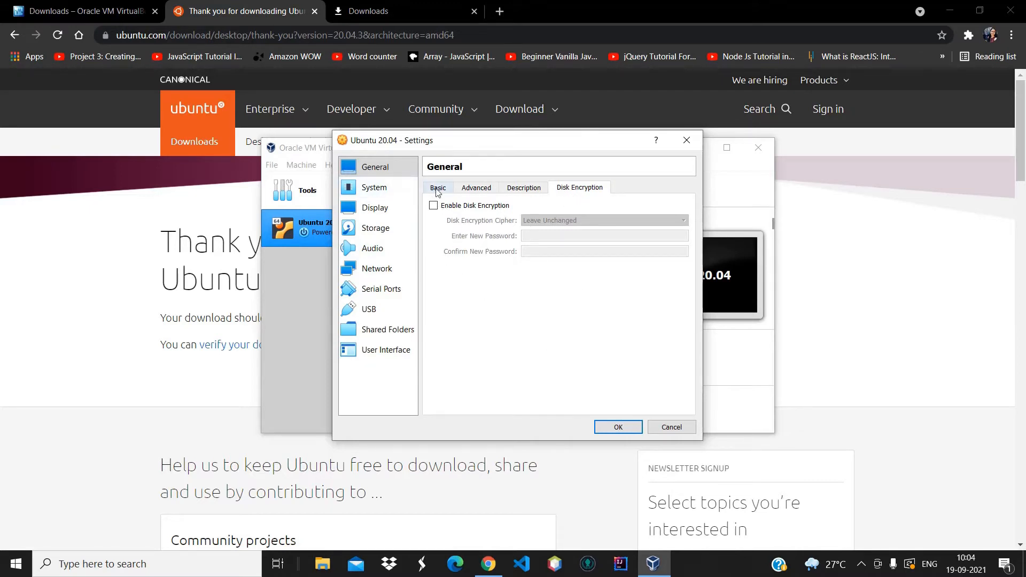
Raise the Processor(s) slider in System > Processor to 4 CPUs
{"action": "left_click", "coordinate": [398, 190]}
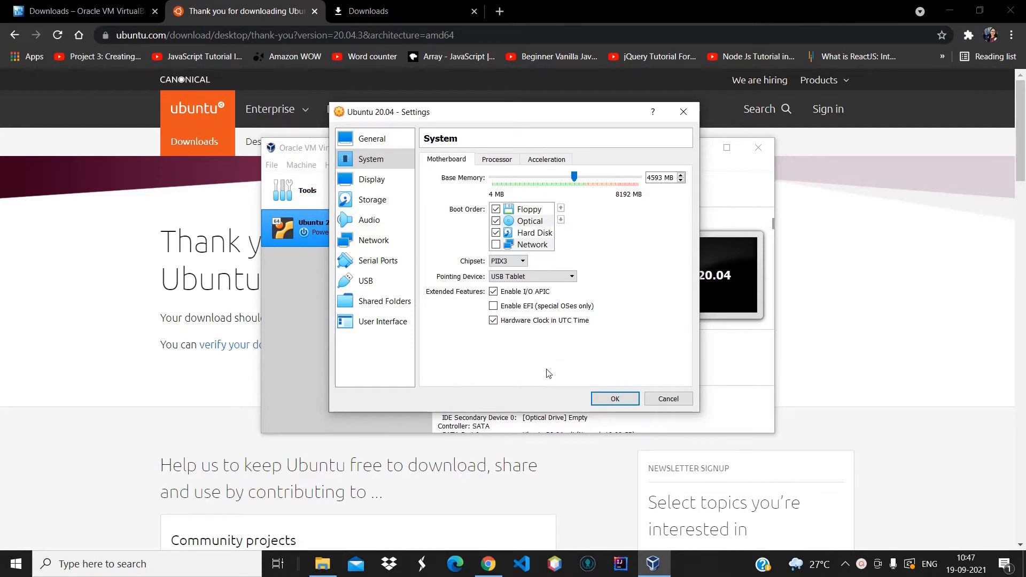
{"action": "left_click", "coordinate": [498, 163]}
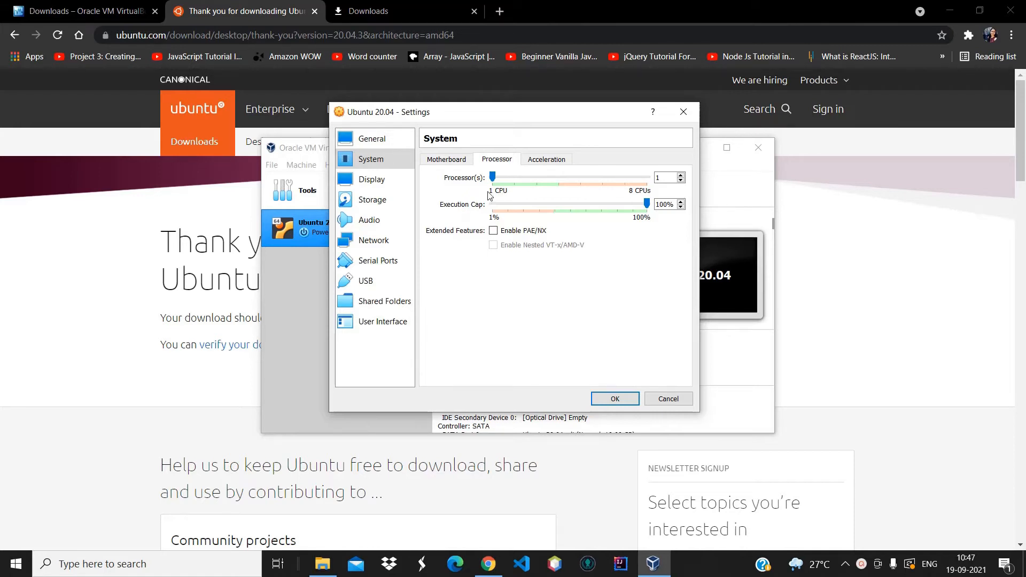
{"action": "left_click_drag", "start_coordinate": [493, 178], "coordinate": [548, 185]}
{"action": "left_click", "coordinate": [560, 181]}
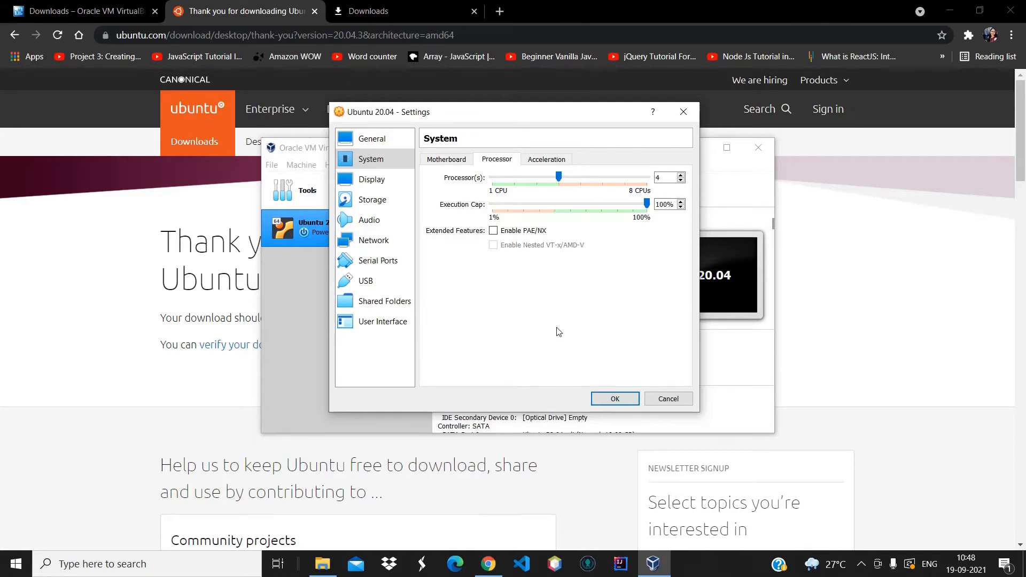
In Storage, select the empty IDE optical drive and choose 'Choose a disk file...'
{"action": "left_click", "coordinate": [369, 181]}
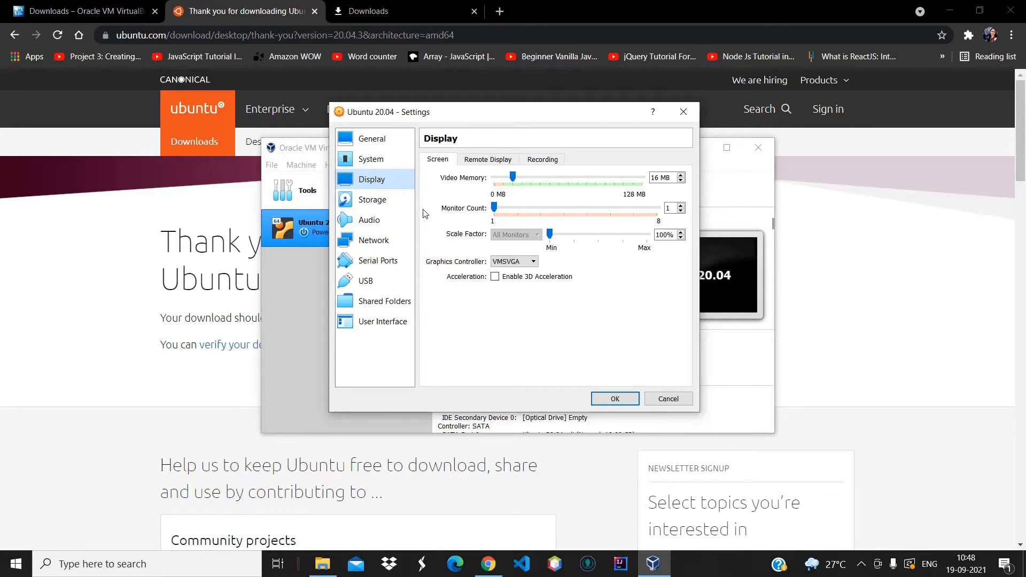
{"action": "left_click", "coordinate": [384, 201]}
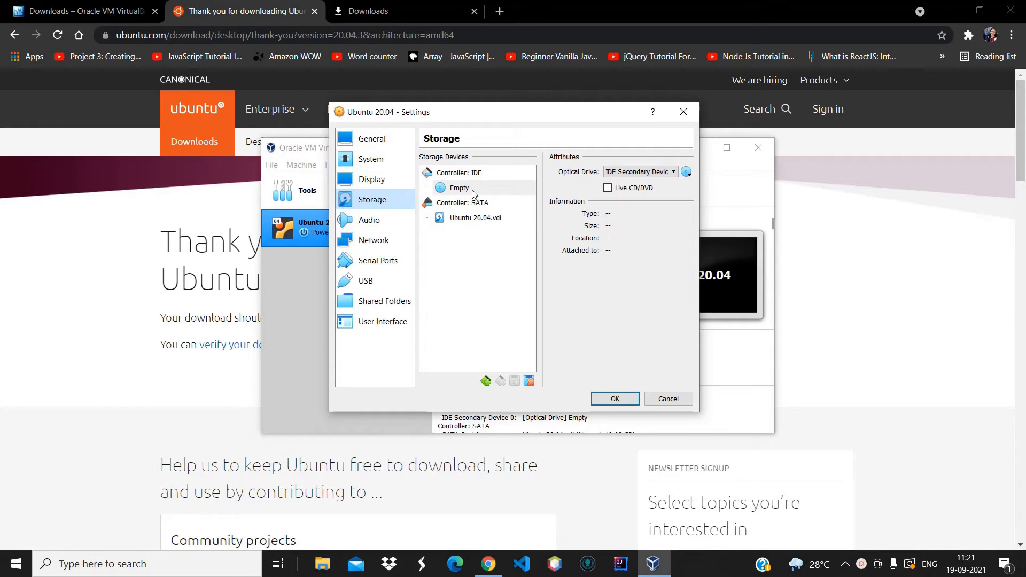
{"action": "left_click", "coordinate": [475, 194]}
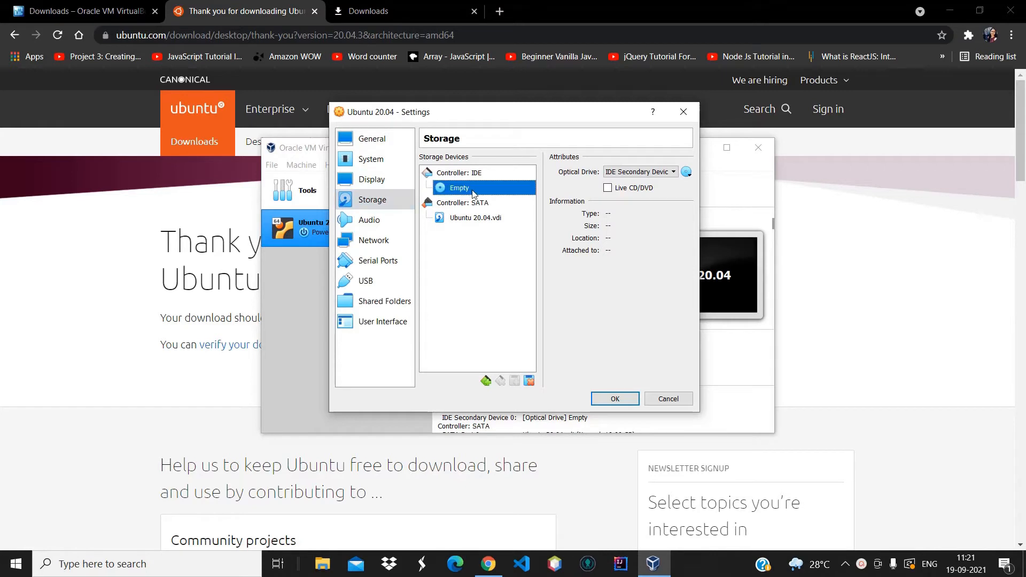
{"action": "left_click", "coordinate": [686, 172]}
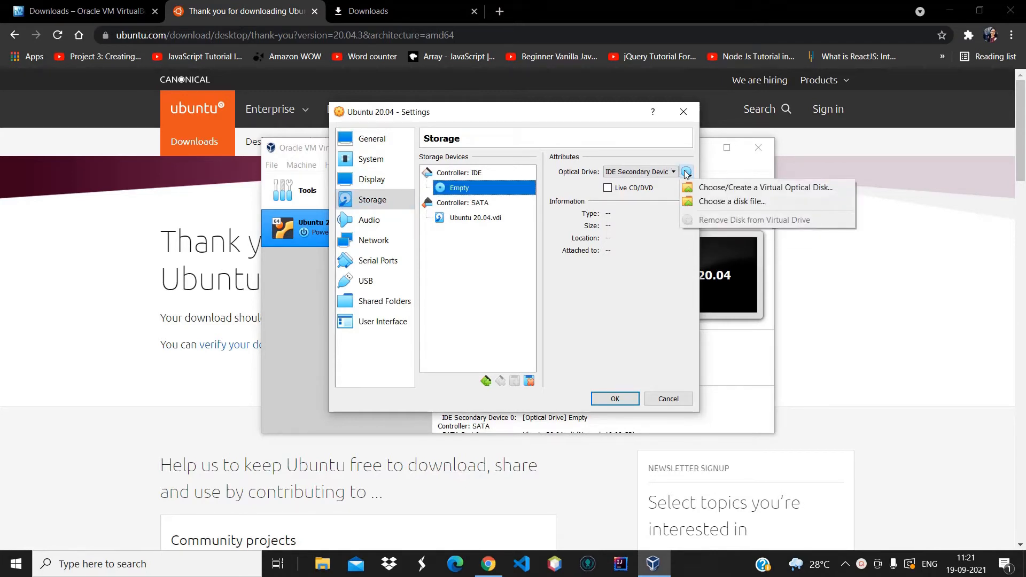
{"action": "left_click", "coordinate": [716, 203]}
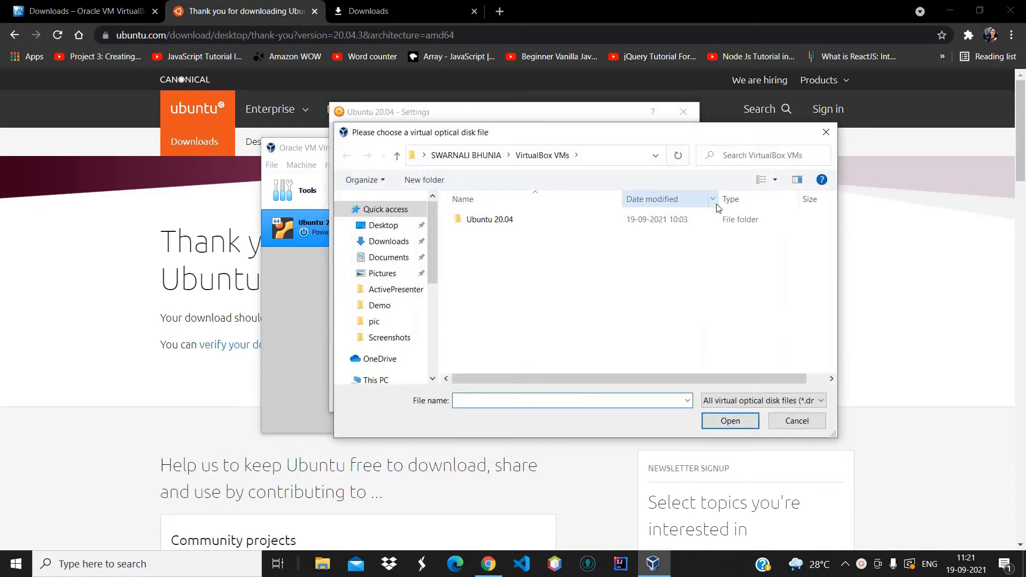
Attach ubuntu-20.04.3-desktop-amd64.iso from Downloads to the optical drive and save the settings with OK
{"action": "left_click", "coordinate": [391, 243]}
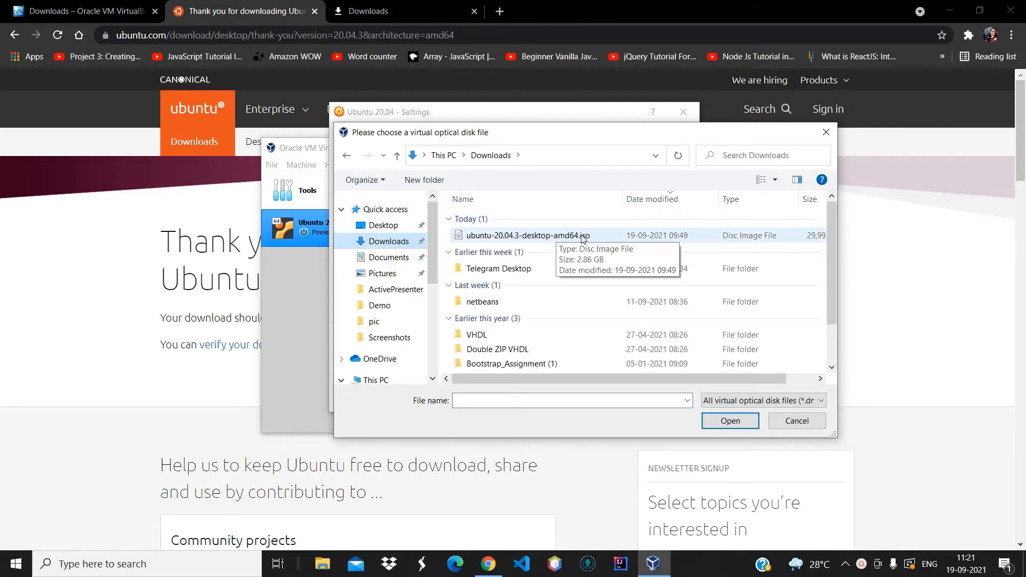
{"action": "left_click", "coordinate": [528, 238]}
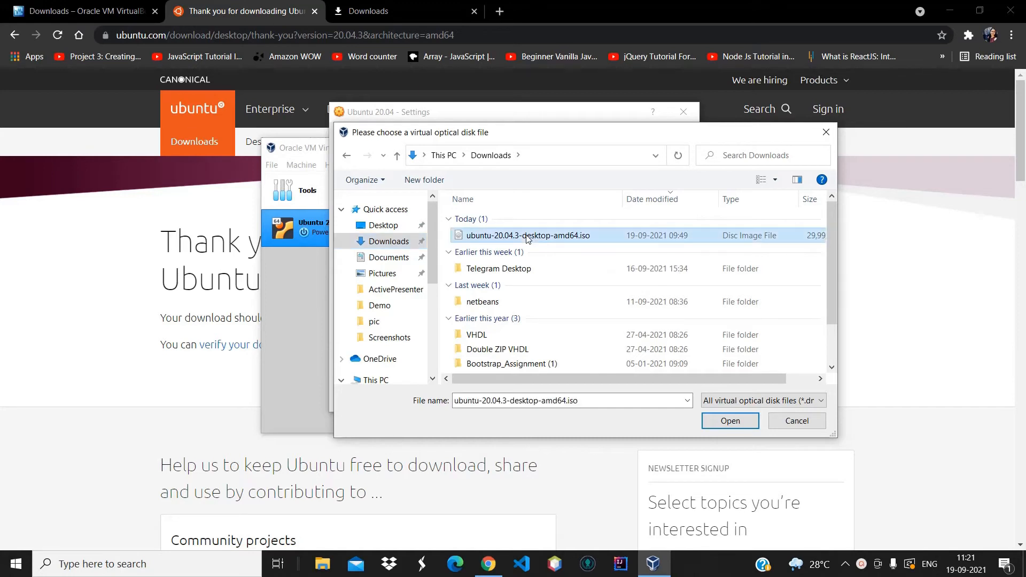
{"action": "left_click", "coordinate": [730, 422]}
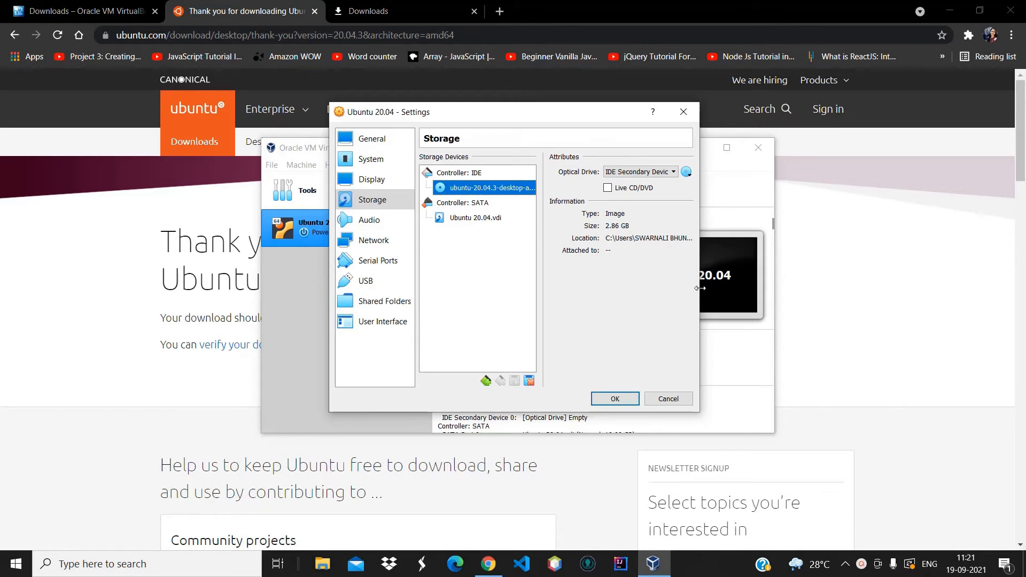
{"action": "left_click_drag", "start_coordinate": [700, 287], "coordinate": [805, 284]}
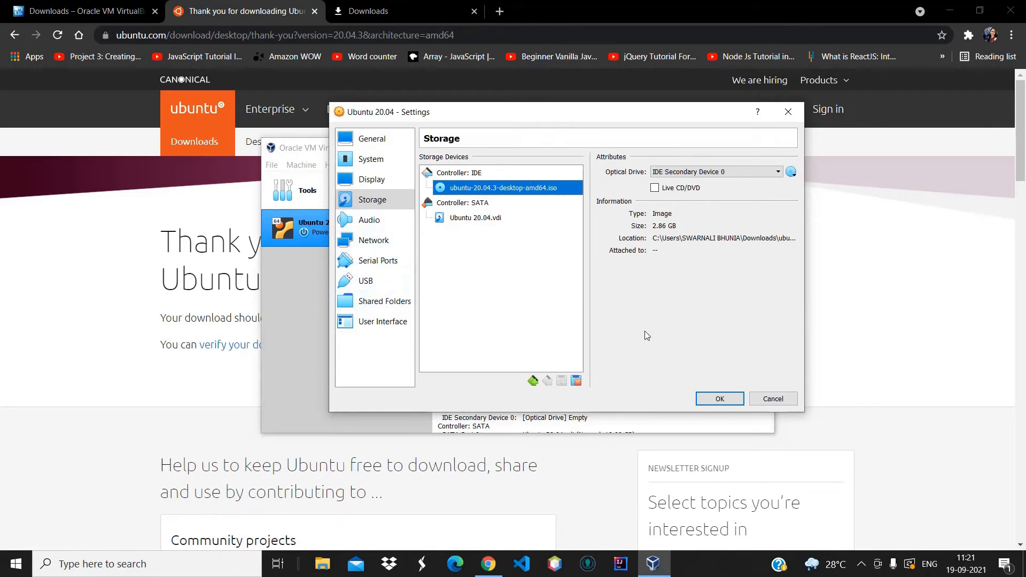
{"action": "left_click", "coordinate": [720, 399]}
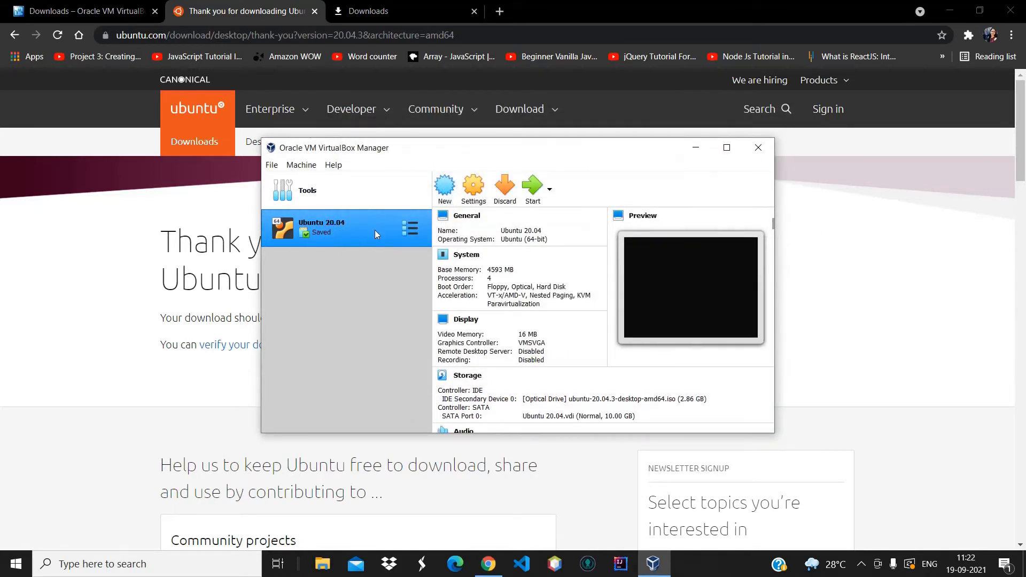
Start the Ubuntu 20.04 VM and dismiss the keyboard auto-capture and mouse integration notices
{"action": "left_click", "coordinate": [530, 188]}
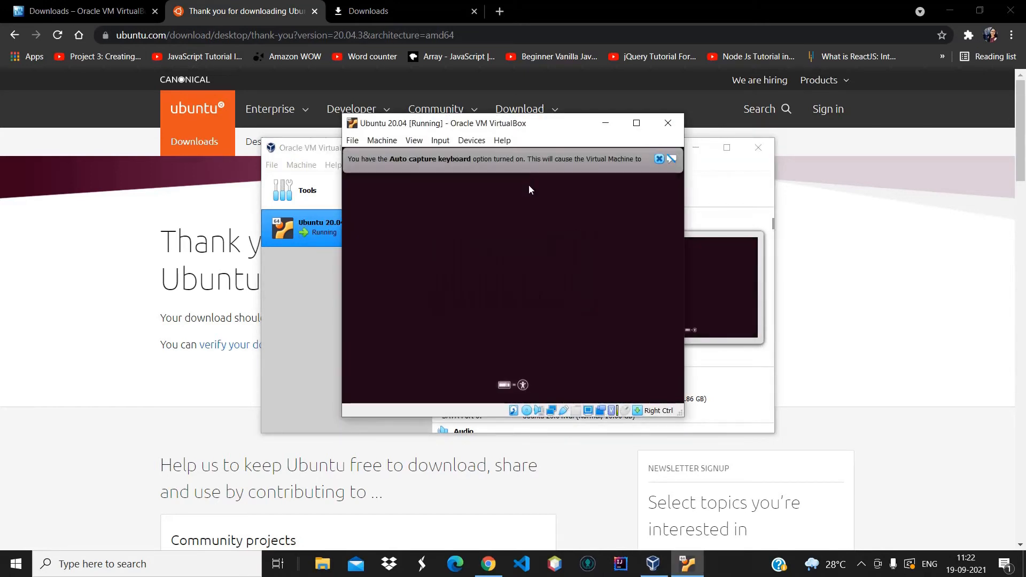
{"action": "left_click", "coordinate": [659, 159]}
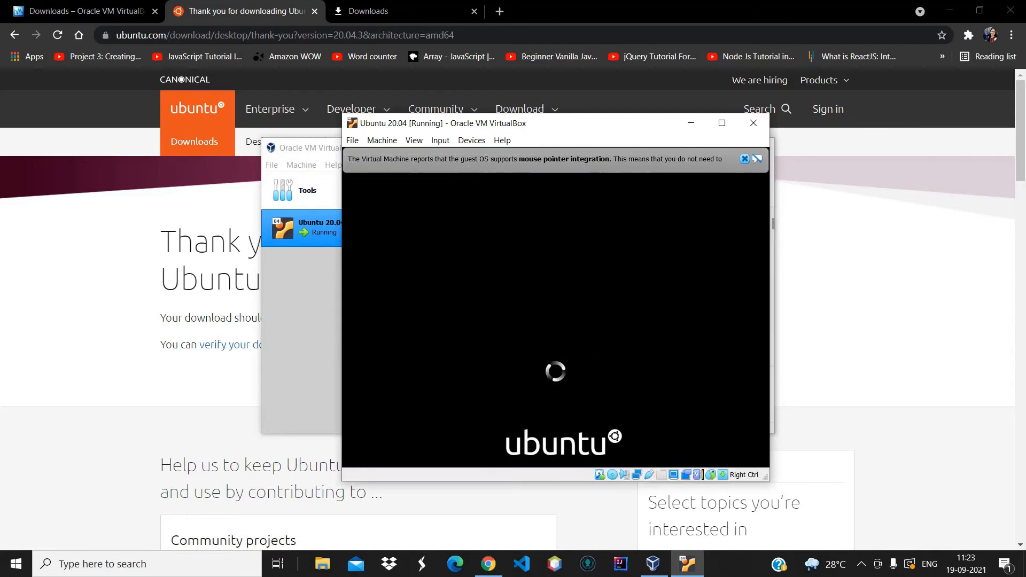
{"action": "left_click", "coordinate": [744, 159]}
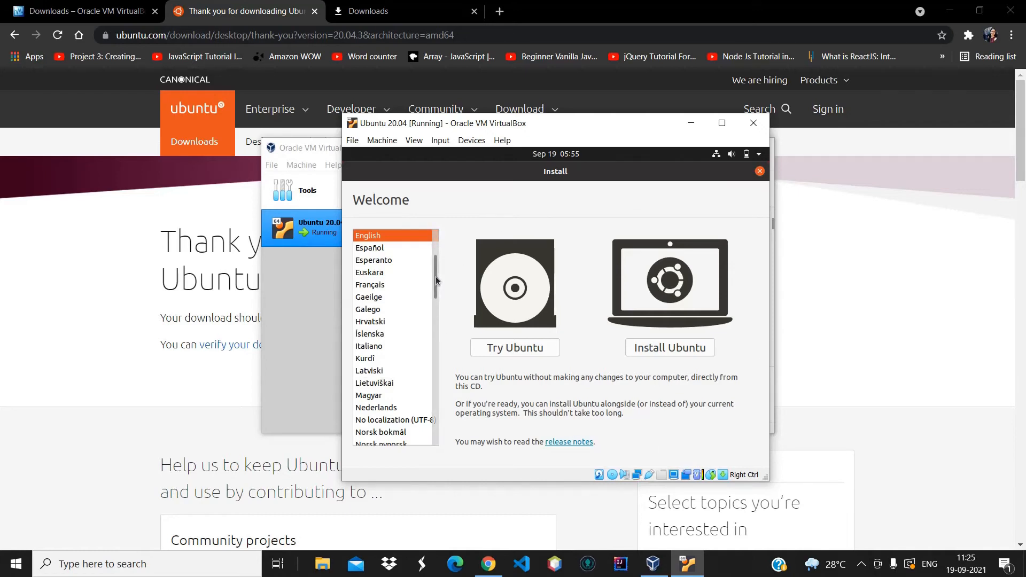
Keep English as the language and continue with the English (US) keyboard layout
{"action": "left_click_drag", "start_coordinate": [435, 277], "coordinate": [437, 239]}
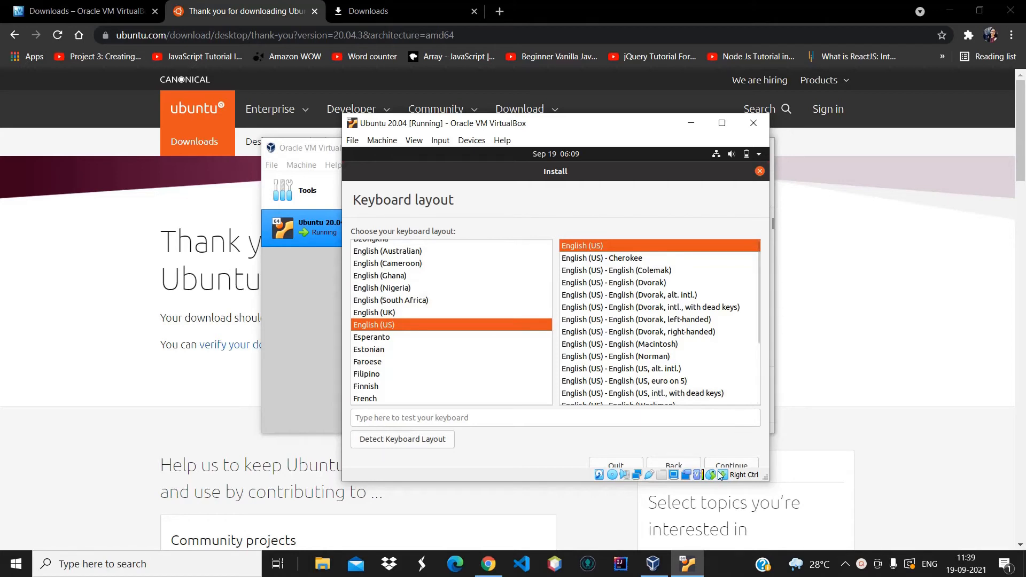
{"action": "left_click", "coordinate": [743, 464]}
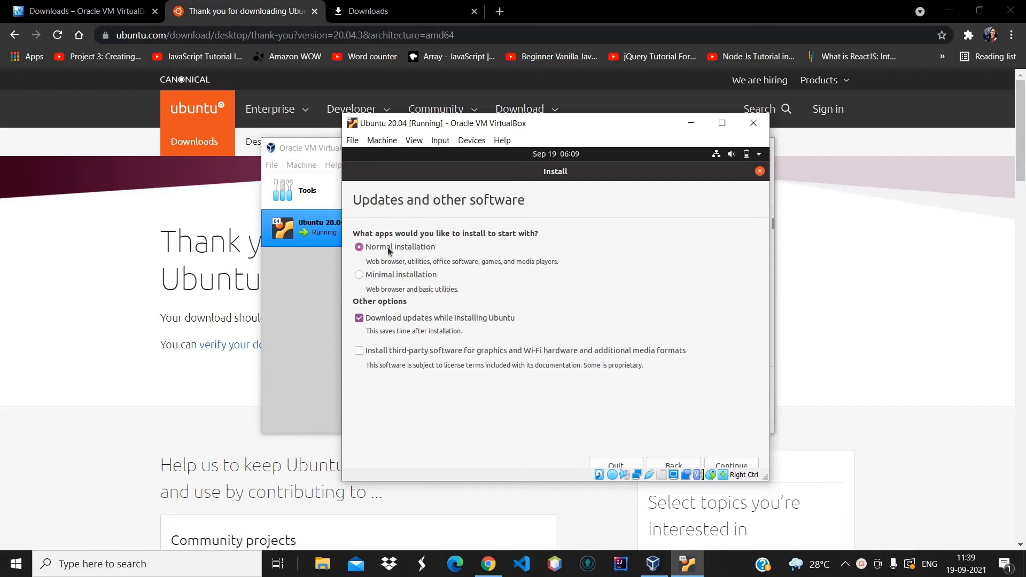
Keep Normal installation, enable third-party software, and continue to Installation type
{"action": "left_click", "coordinate": [360, 351]}
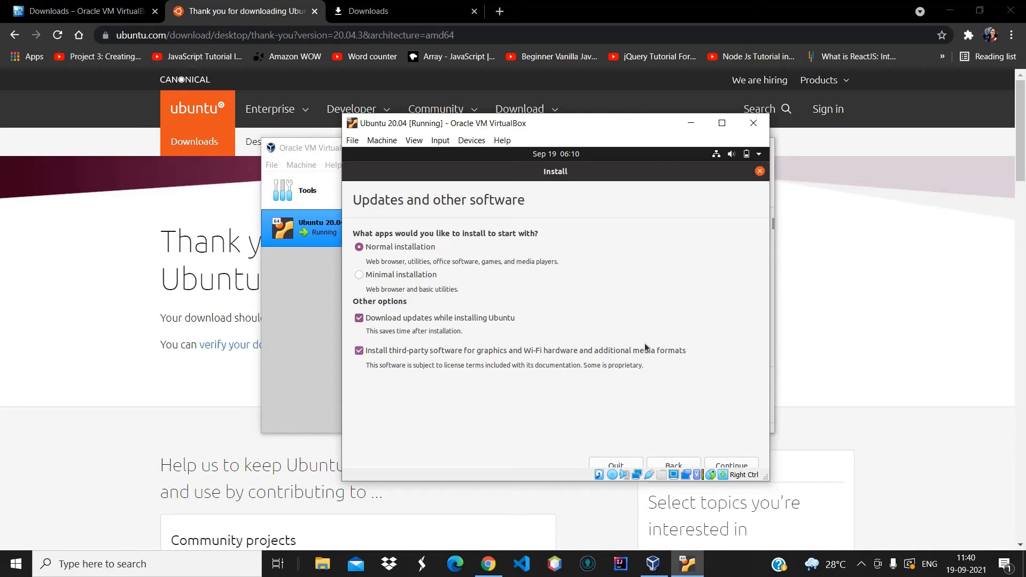
{"action": "left_click", "coordinate": [741, 466]}
{"action": "left_click", "coordinate": [862, 564]}
{"action": "left_click", "coordinate": [873, 324]}
{"action": "left_click", "coordinate": [654, 564]}
{"action": "left_click", "coordinate": [688, 564]}
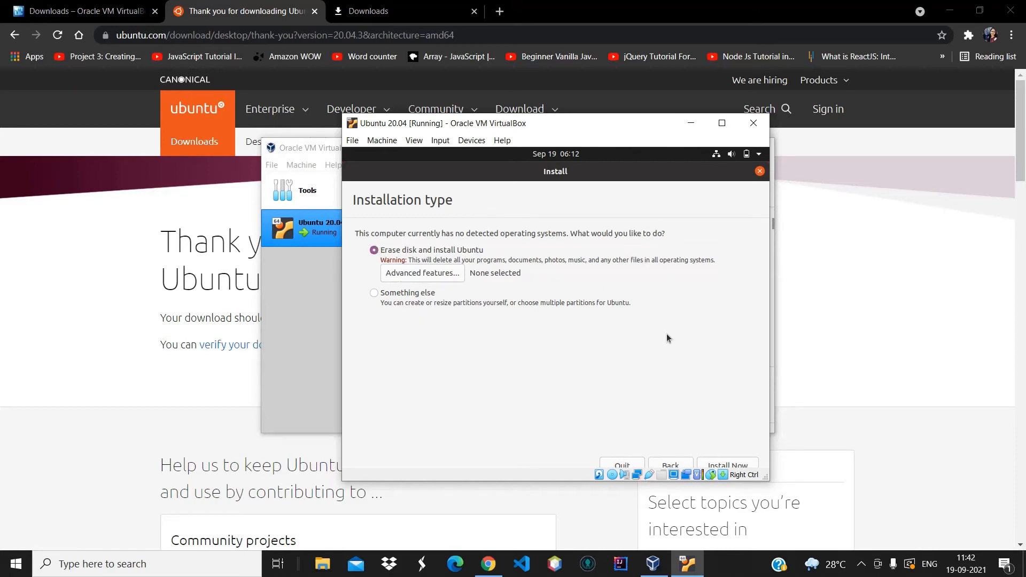
Install with Erase disk, confirm writing changes to disk, and accept Kolkata as the location
{"action": "left_click", "coordinate": [741, 466]}
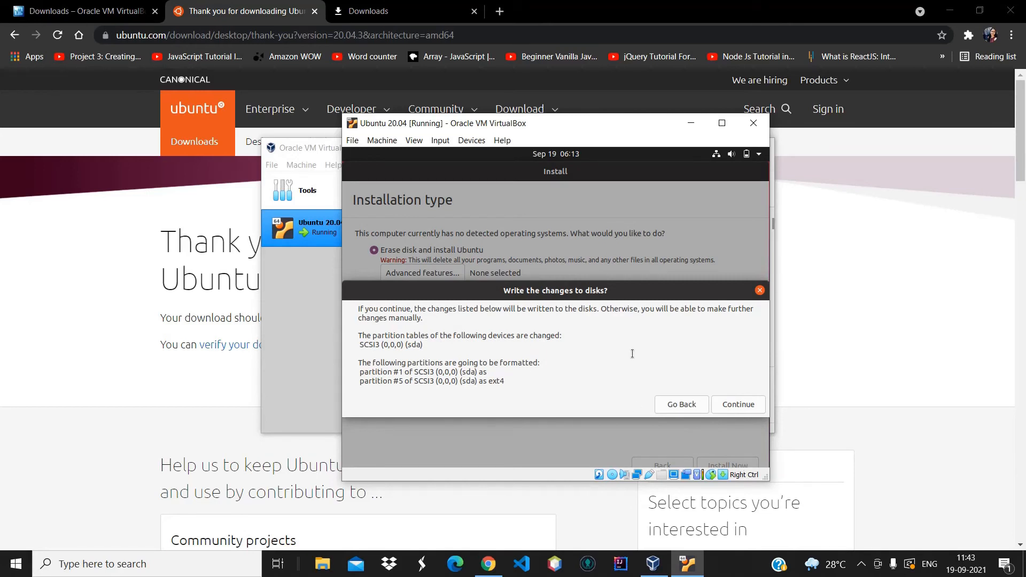
{"action": "left_click", "coordinate": [746, 405]}
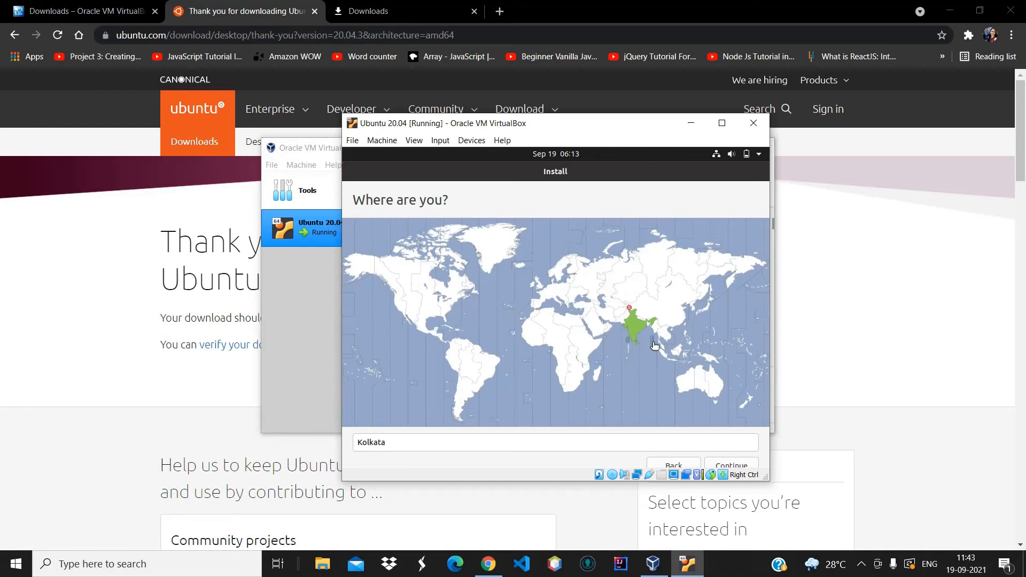
{"action": "left_click", "coordinate": [732, 465]}
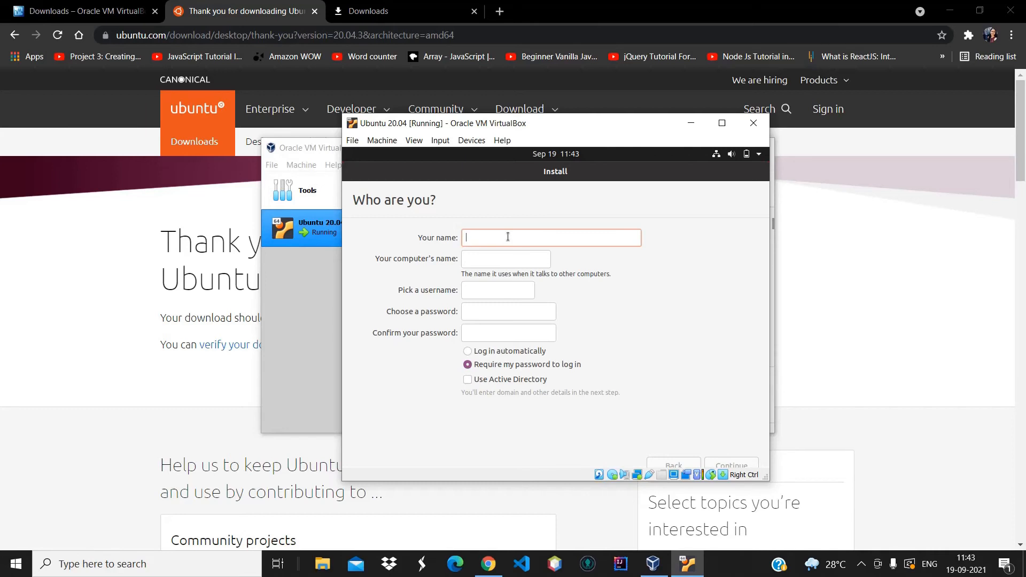
Enter your name, choose and confirm an account password, and continue the installation
{"action": "type", "text": "ha"}
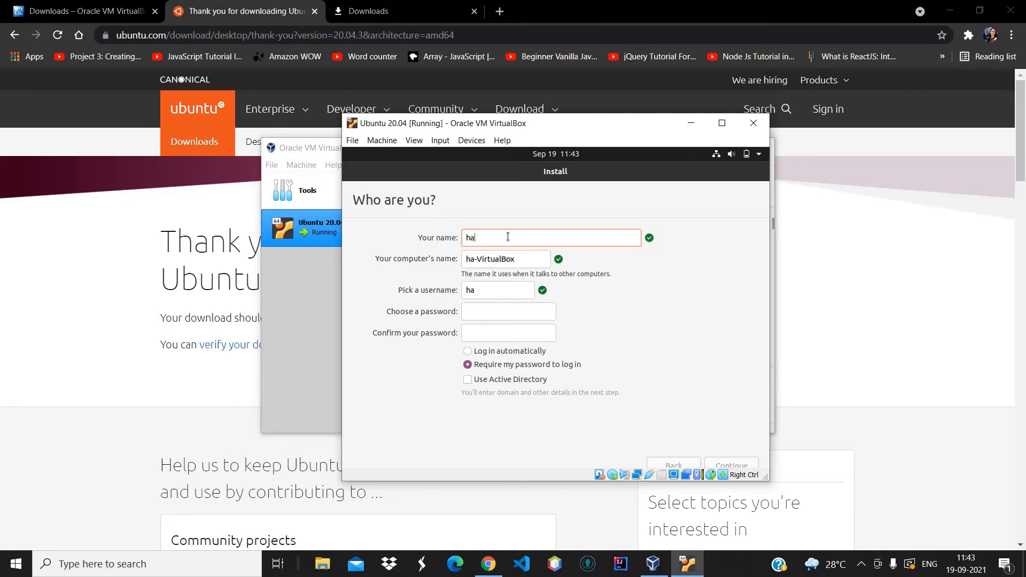
{"action": "type", "text": "ppycode"}
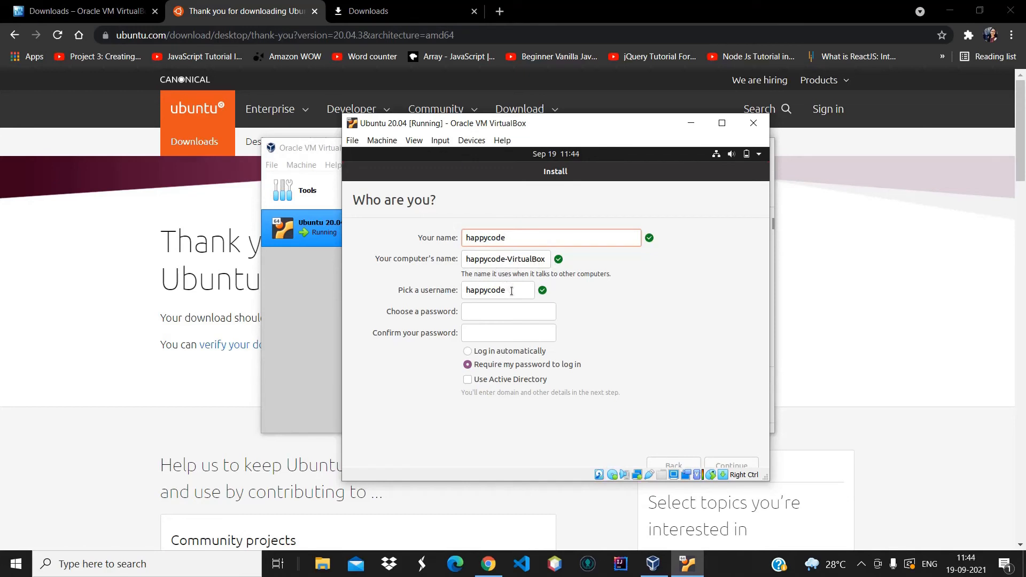
{"action": "left_click", "coordinate": [488, 316]}
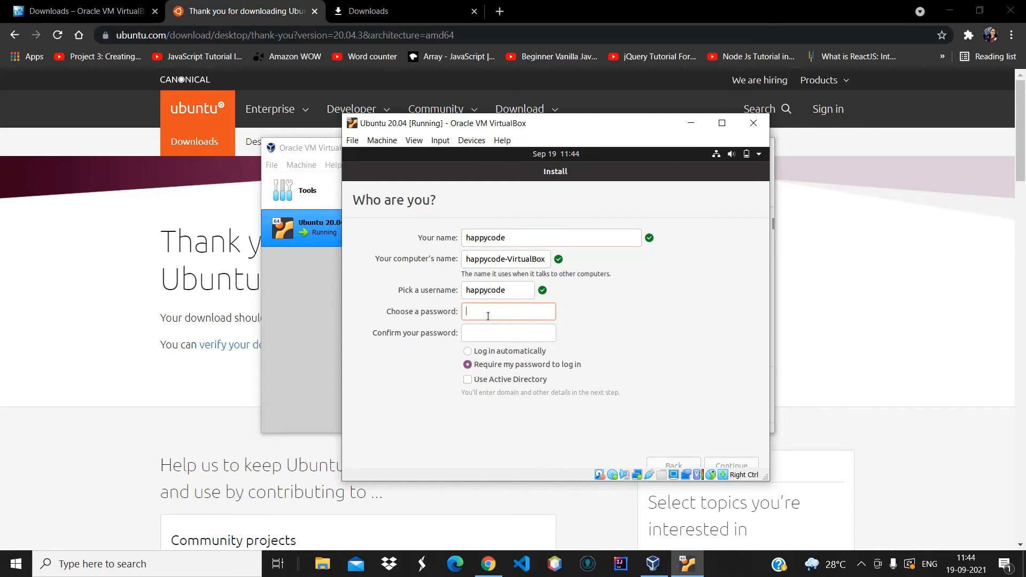
{"action": "type", "text": "1234567890a"}
{"action": "left_click", "coordinate": [477, 330]}
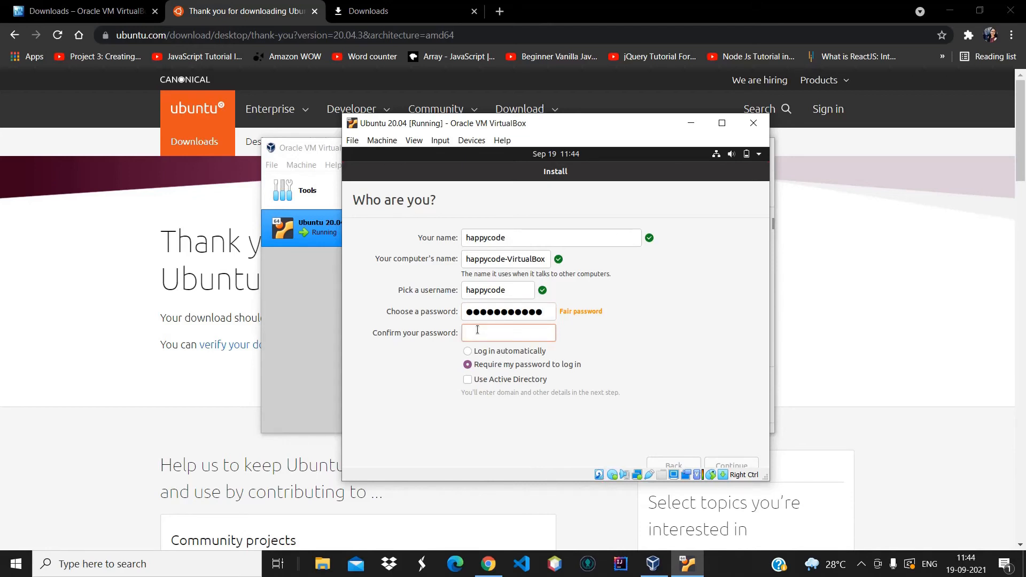
{"action": "type", "text": "•••••••••••"}
{"action": "left_click", "coordinate": [736, 464]}
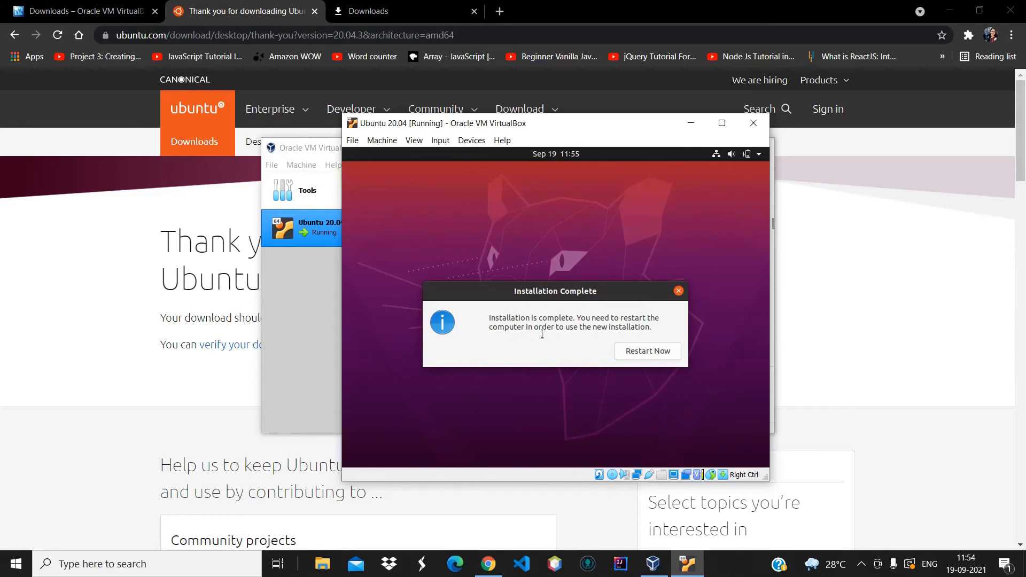
Restart the VM, confirm the install medium is removed, and dismiss the mouse integration notices
{"action": "left_click", "coordinate": [653, 353]}
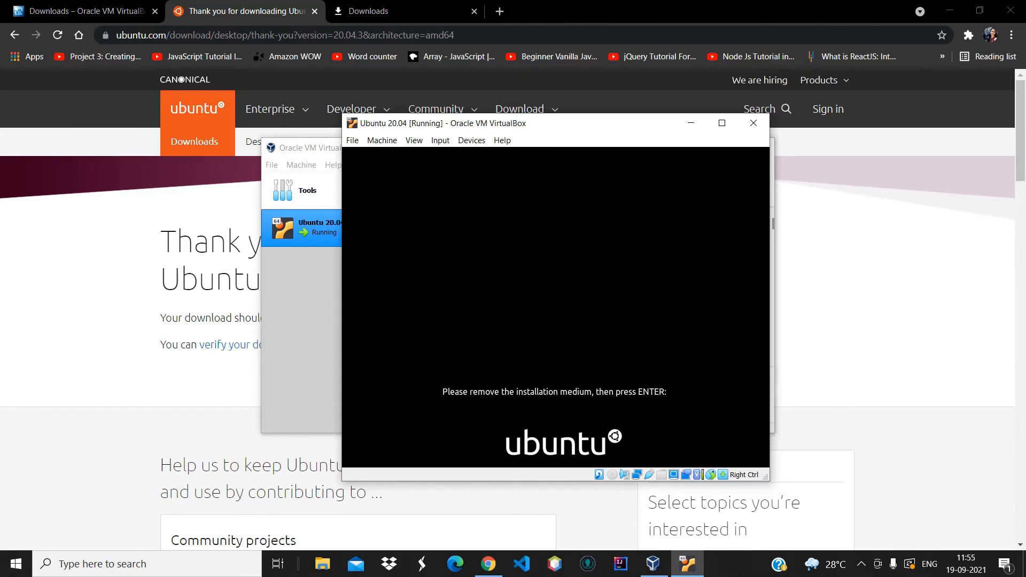
{"action": "key", "text": "Return"}
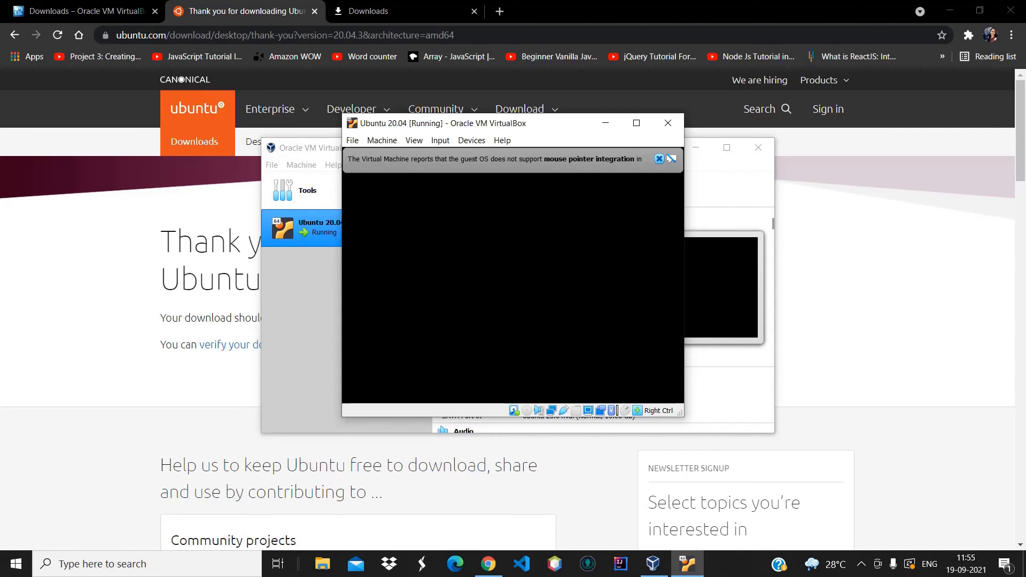
{"action": "left_click", "coordinate": [700, 158]}
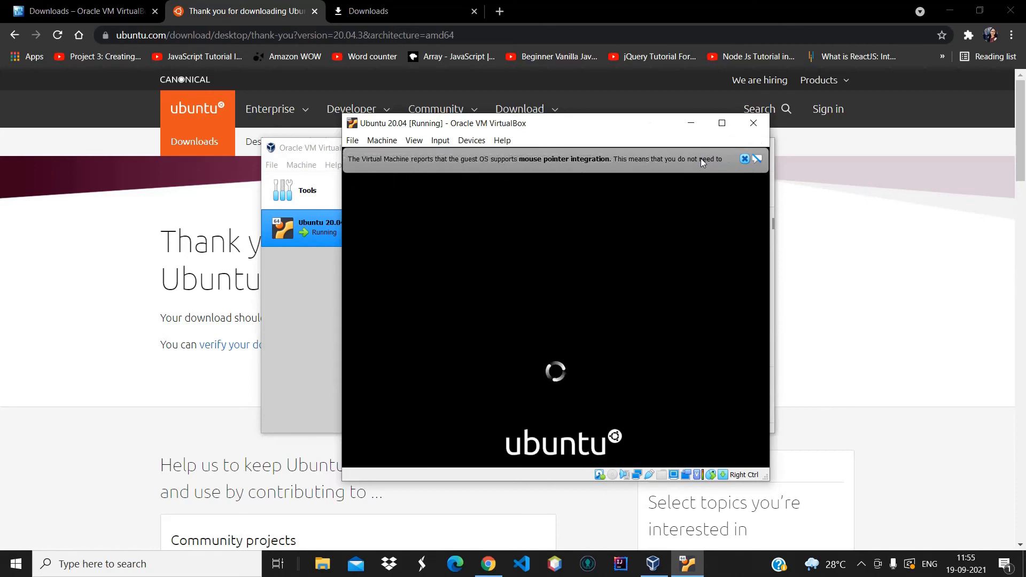
{"action": "left_click", "coordinate": [743, 158]}
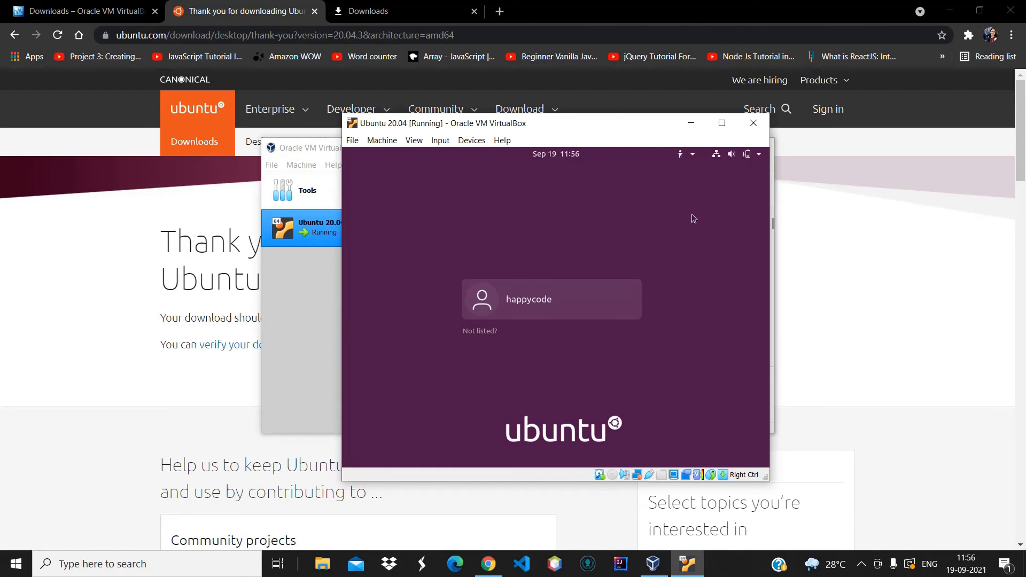
Log in to Ubuntu as the new user account by entering its password
{"action": "left_click", "coordinate": [590, 299]}
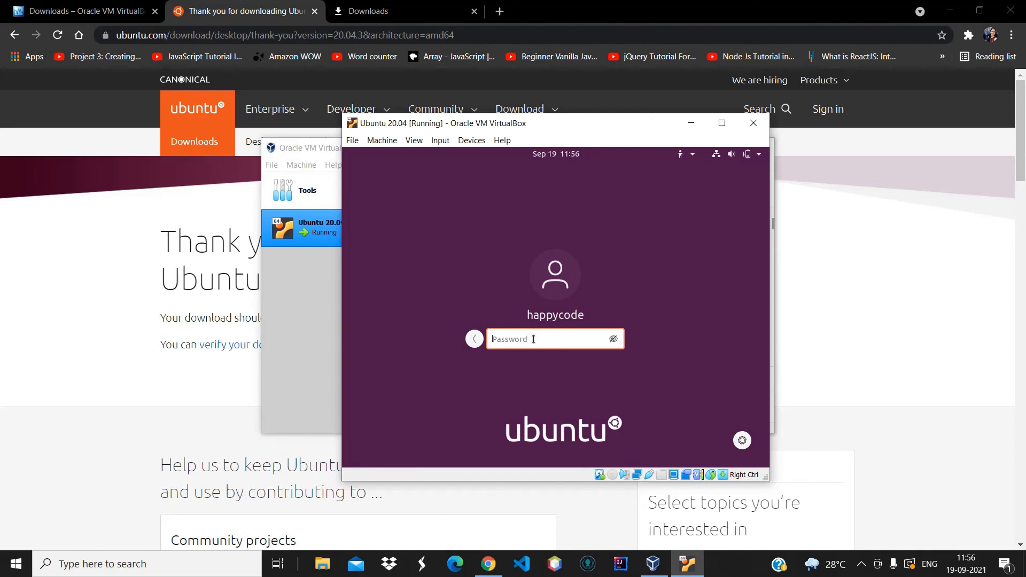
{"action": "type", "text": "************"}
{"action": "key", "text": "Return"}
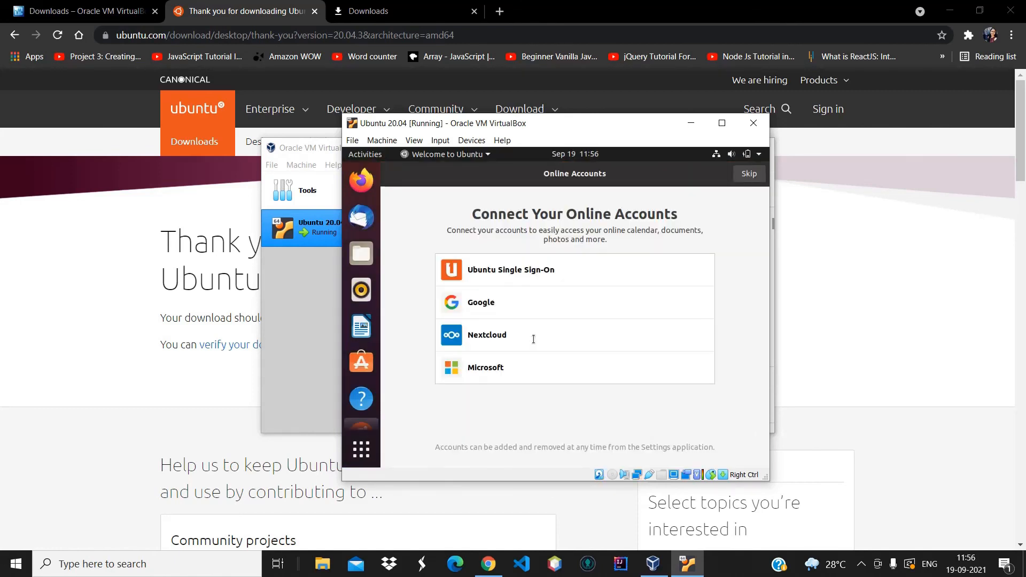
Skip Online Accounts and Livepatch, pass the Help Improve Ubuntu and Privacy pages, and choose Done
{"action": "left_click", "coordinate": [750, 173]}
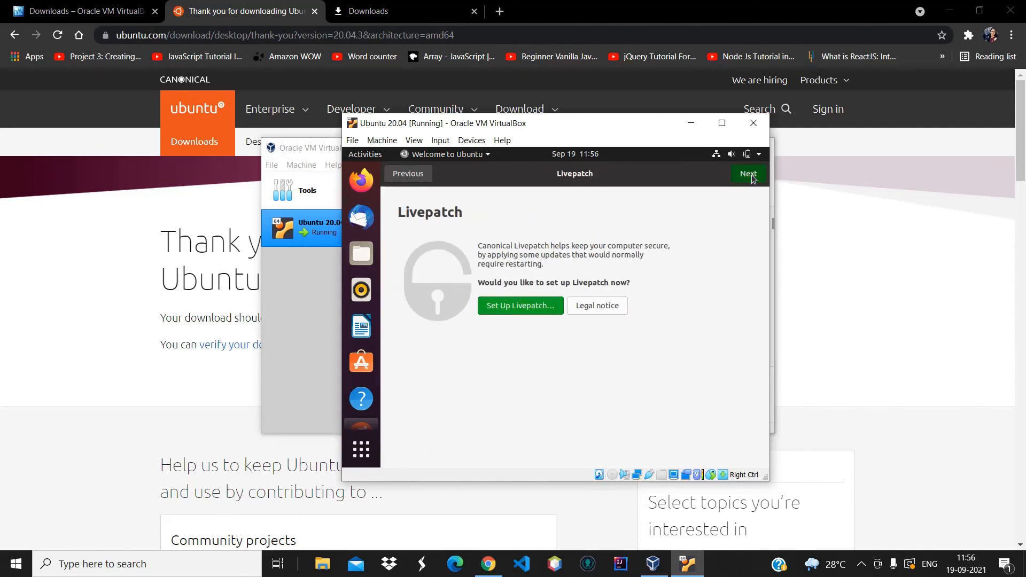
{"action": "left_click", "coordinate": [750, 174]}
{"action": "left_click", "coordinate": [752, 176]}
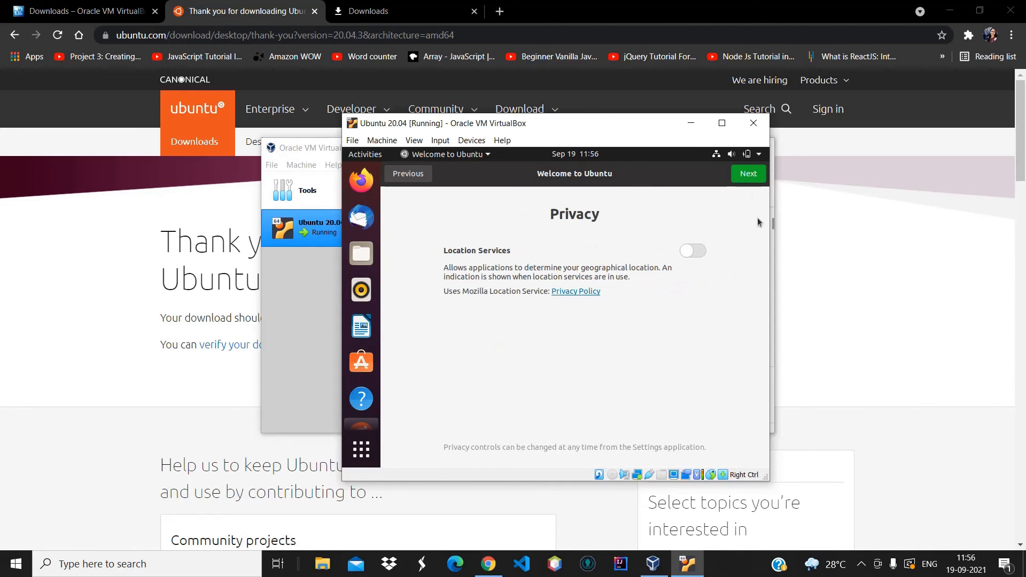
{"action": "left_click", "coordinate": [753, 181]}
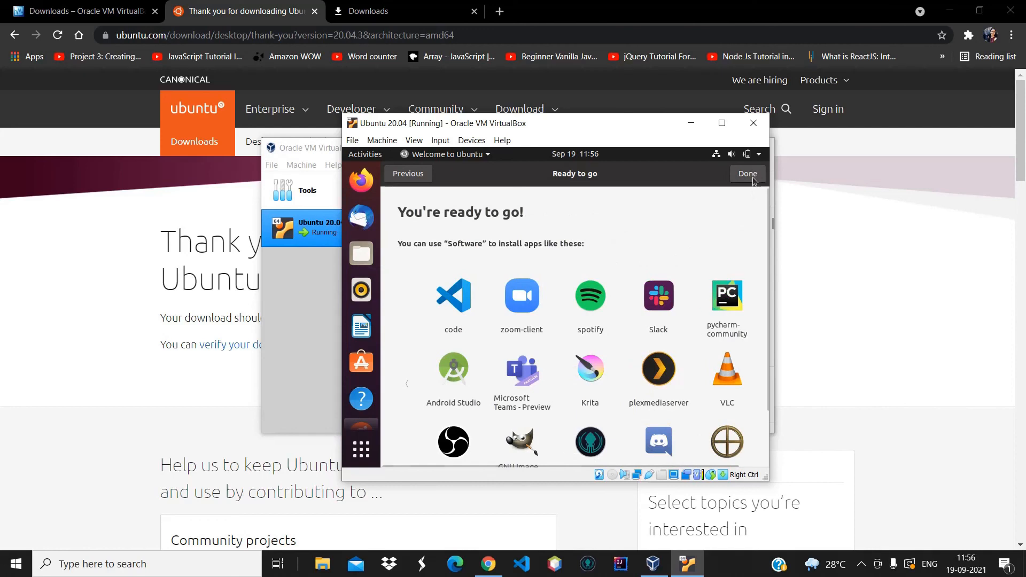
{"action": "left_click", "coordinate": [753, 179]}
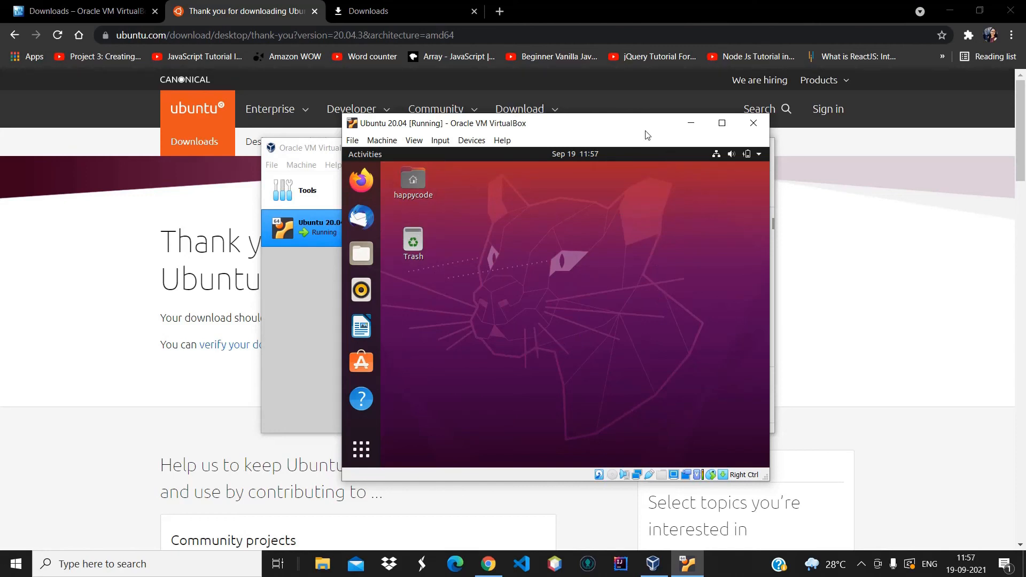
Shift the VM window aside, reposition the VirtualBox Manager, then bring the VM window forward and move it up-right
{"action": "left_click_drag", "start_coordinate": [639, 123], "coordinate": [435, 164]}
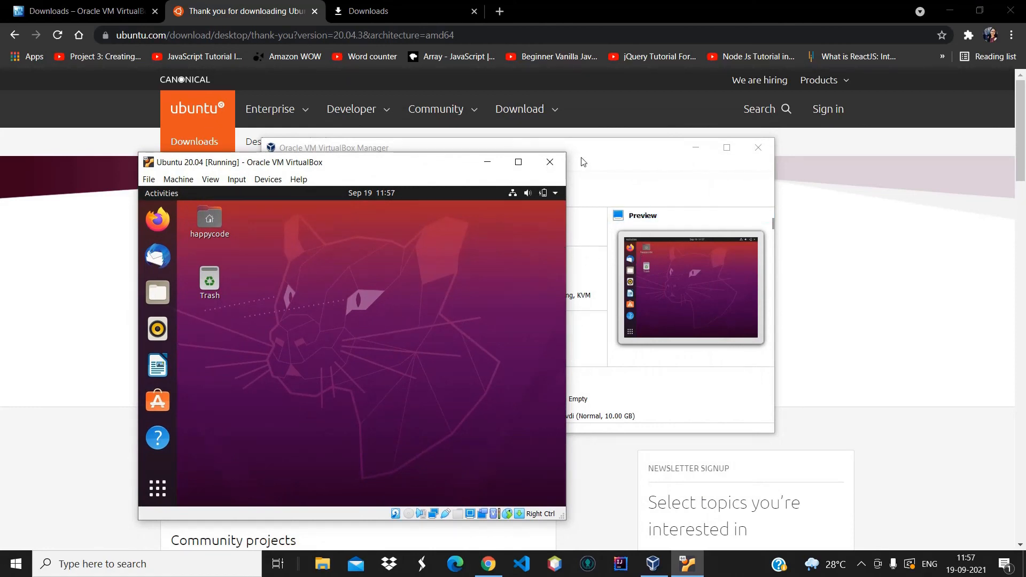
{"action": "left_click_drag", "start_coordinate": [581, 158], "coordinate": [650, 89]}
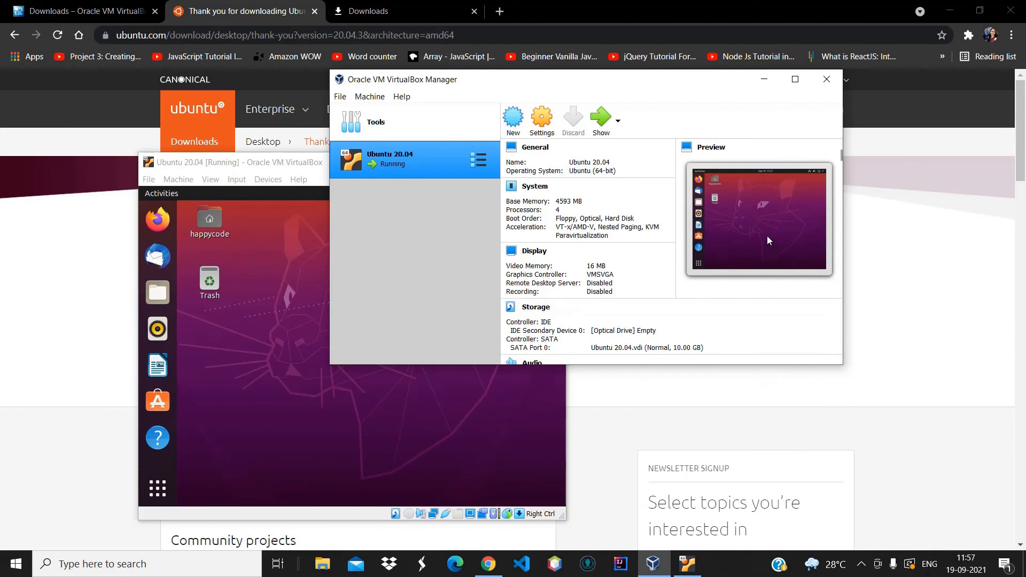
{"action": "left_click", "coordinate": [291, 170]}
{"action": "left_click_drag", "start_coordinate": [292, 170], "coordinate": [497, 64]}
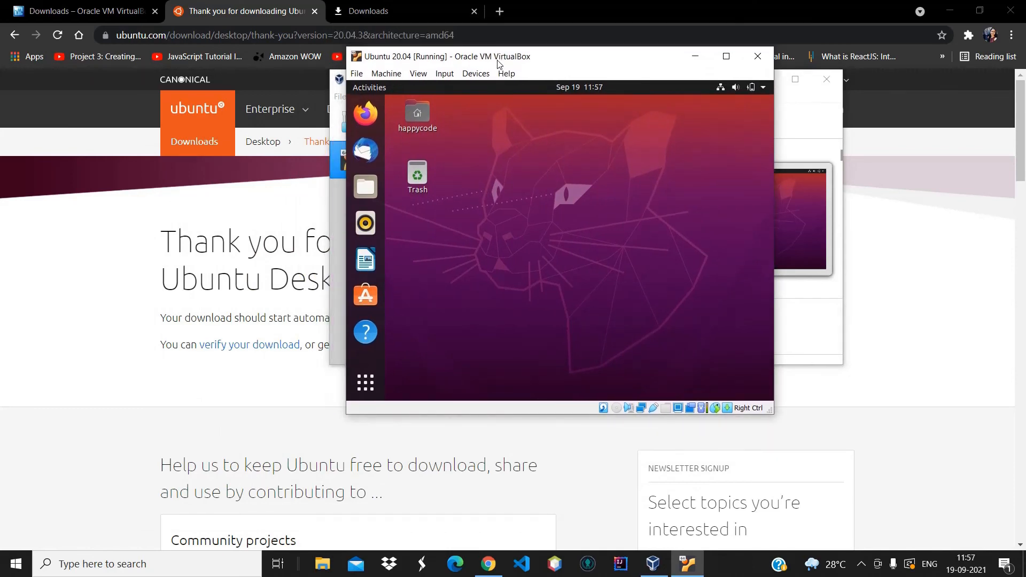